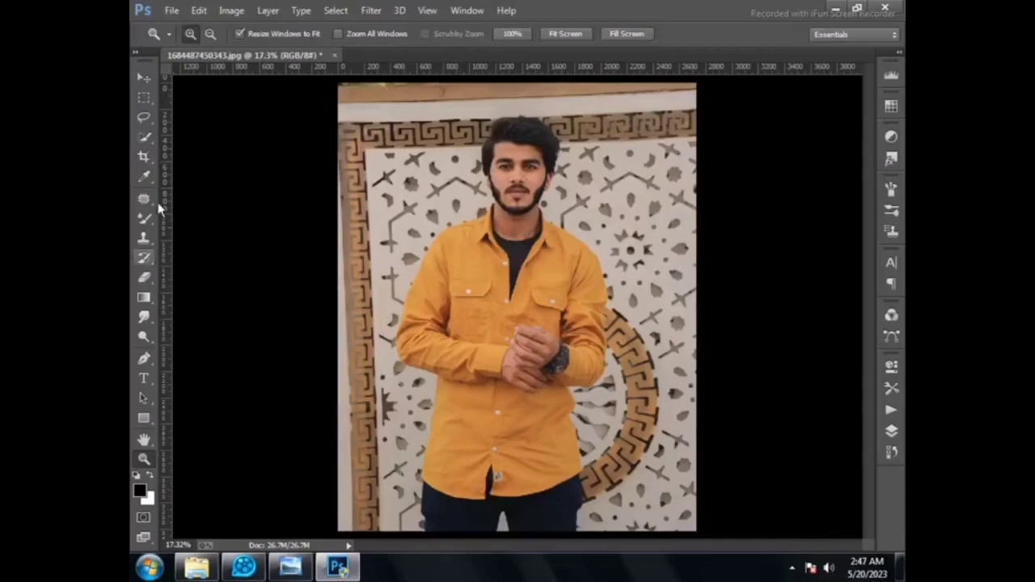
Quick-select the man from his dark trousers up through the shirt to his head, using a 125 brush.
{"action": "left_click", "coordinate": [144, 138]}
{"action": "key", "text": "bracketright"}
{"action": "key", "text": "bracketright"}
{"action": "key", "text": "bracketright"}
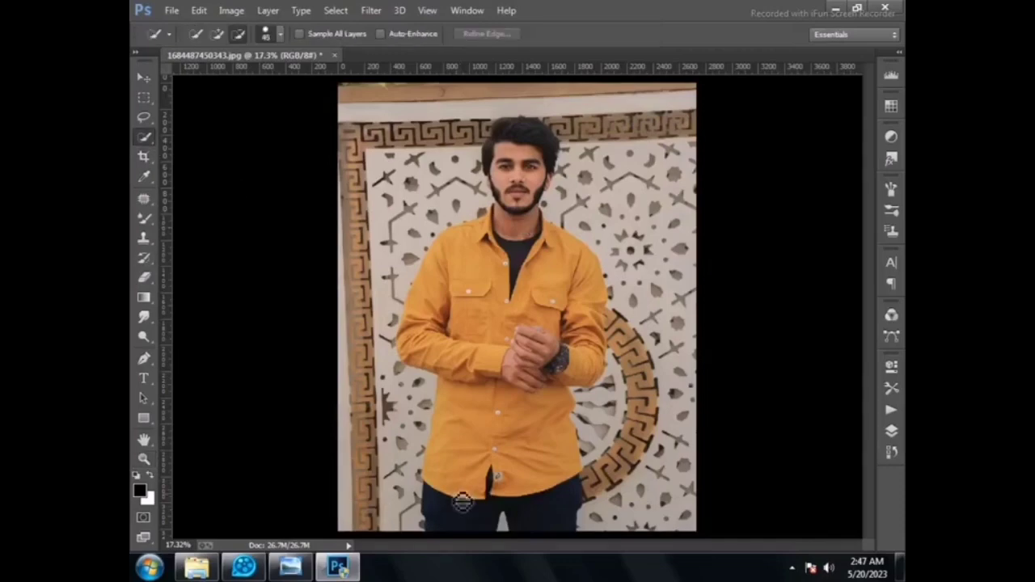
{"action": "left_click", "coordinate": [465, 504]}
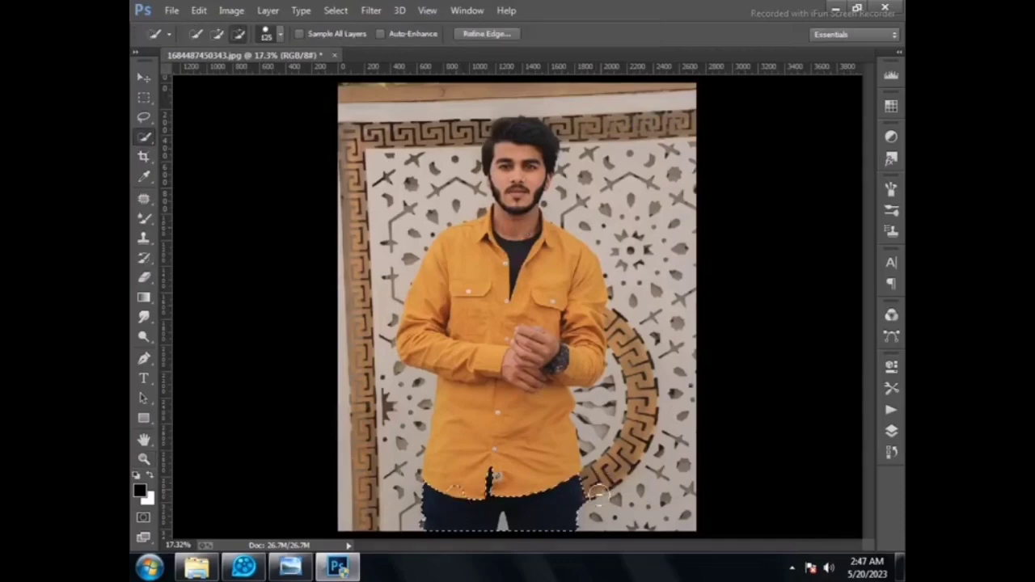
{"action": "mouse_move", "coordinate": [512, 414]}
{"action": "left_mouse_down"}
{"action": "mouse_move", "coordinate": [523, 316]}
{"action": "mouse_move", "coordinate": [575, 288]}
{"action": "left_mouse_up"}
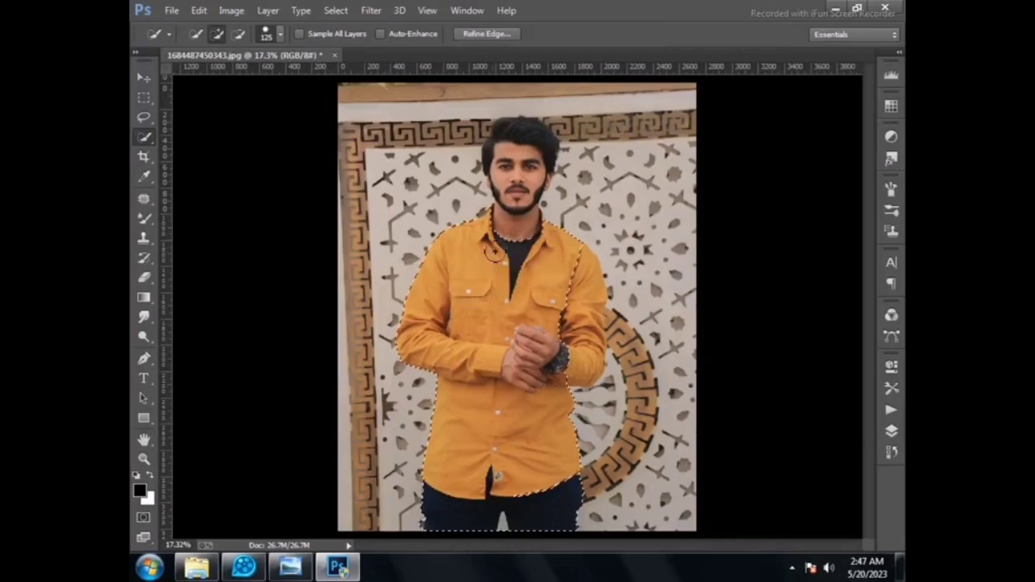
{"action": "key", "text": "alt"}
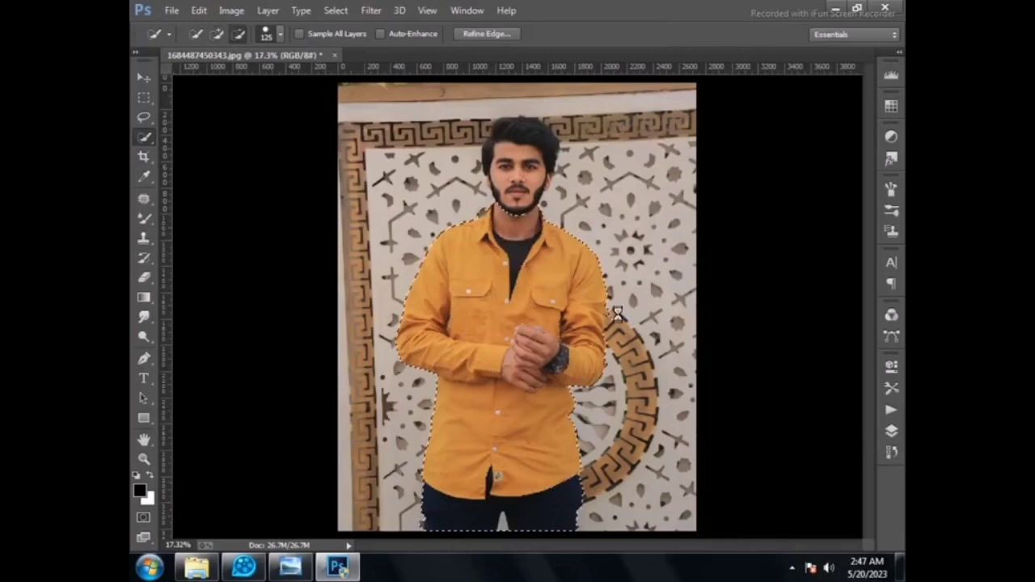
{"action": "left_click_drag", "start_coordinate": [521, 147], "coordinate": [498, 180]}
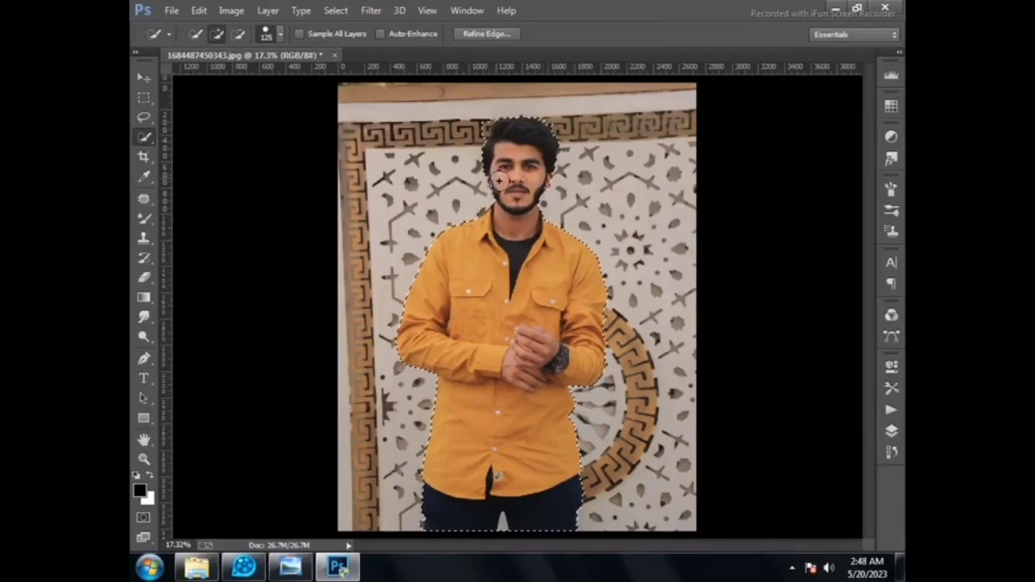
{"action": "key", "text": "alt"}
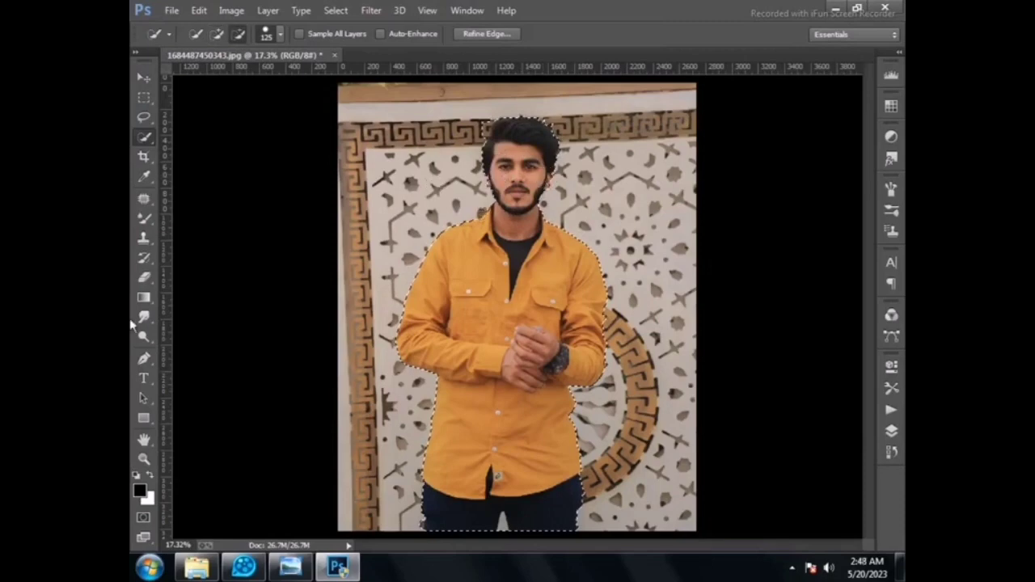
{"action": "left_click", "coordinate": [144, 458]}
Zoom to 100% on the lower shirt and set the Quick Selection brush to 50.
{"action": "left_click", "coordinate": [369, 348]}
{"action": "left_click", "coordinate": [369, 349]}
{"action": "left_click", "coordinate": [369, 349]}
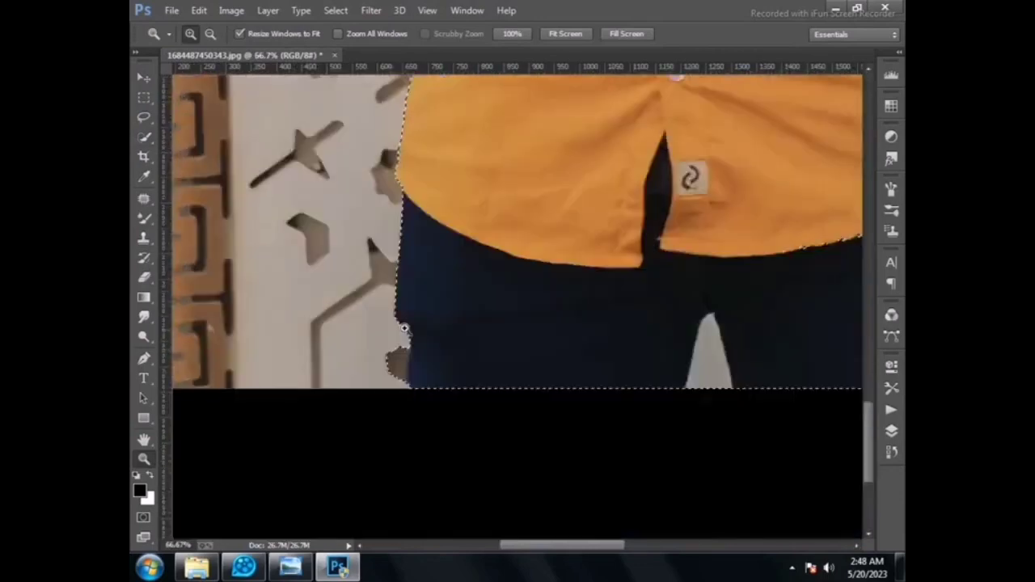
{"action": "key", "text": "w"}
{"action": "key", "text": "bracketleft"}
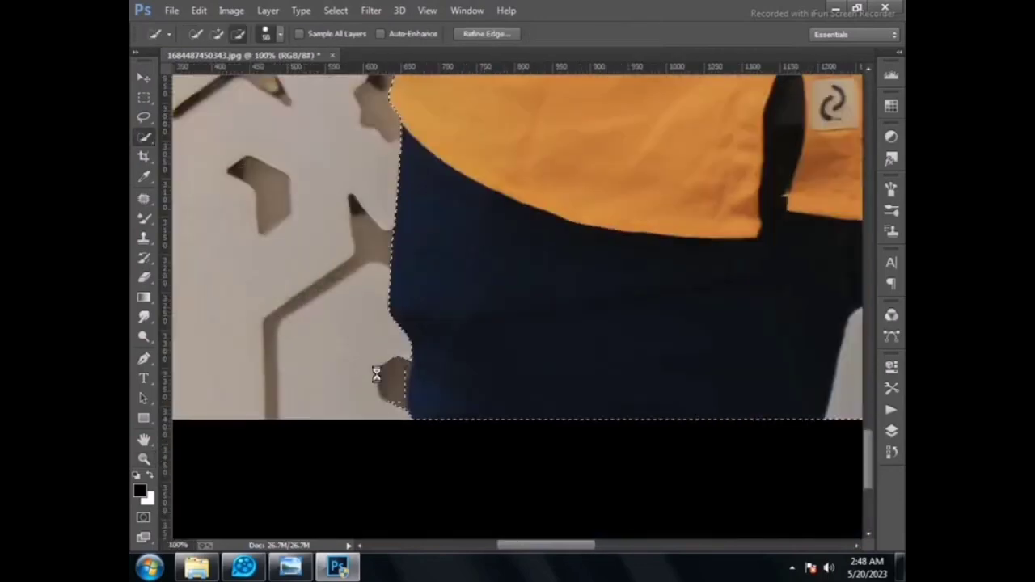
Subtract stray background along the lower edge of the figure near the image bottom.
{"action": "scroll", "coordinate": [318, 319], "scroll_direction": "up", "scroll_amount": 3}
{"action": "scroll", "coordinate": [326, 321], "scroll_direction": "up", "scroll_amount": 4}
{"action": "scroll", "coordinate": [327, 320], "scroll_direction": "up", "scroll_amount": 3}
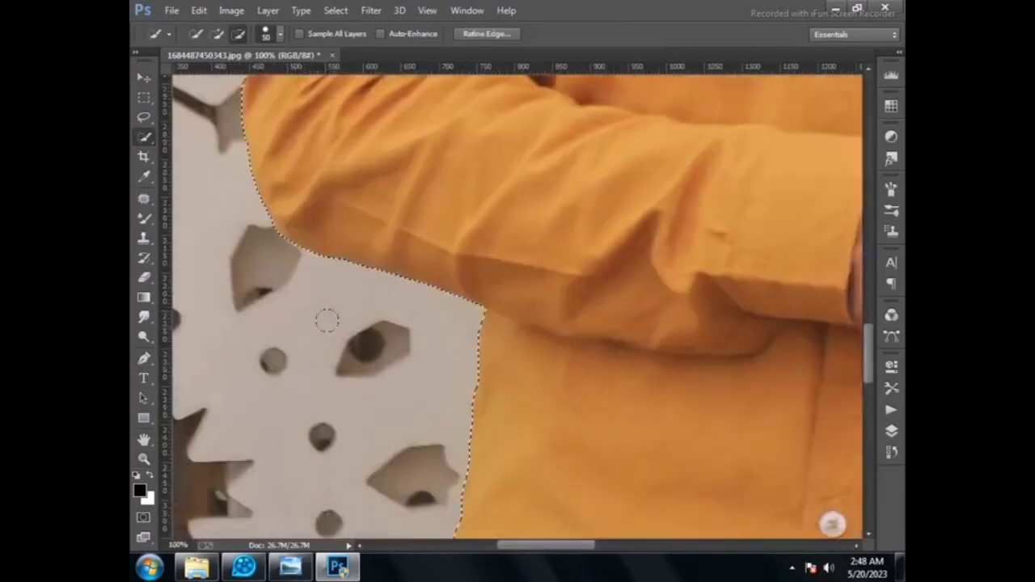
{"action": "scroll", "coordinate": [324, 315], "scroll_direction": "up", "scroll_amount": 3}
{"action": "scroll", "coordinate": [304, 296], "scroll_direction": "up", "scroll_amount": 3}
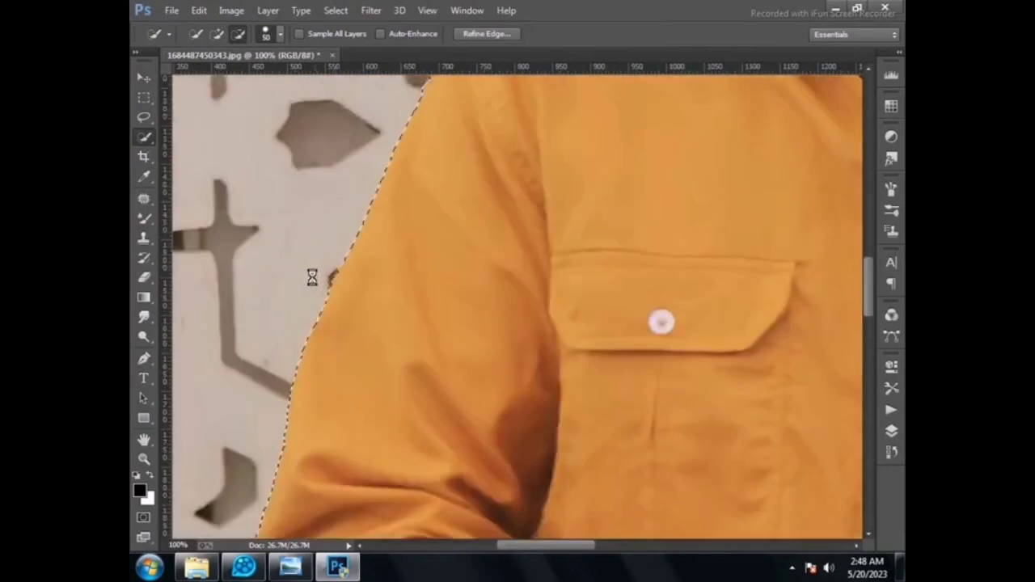
{"action": "scroll", "coordinate": [314, 279], "scroll_direction": "up", "scroll_amount": 3}
{"action": "scroll", "coordinate": [314, 280], "scroll_direction": "up", "scroll_amount": 2}
{"action": "scroll", "coordinate": [630, 196], "scroll_direction": "up", "scroll_amount": 5}
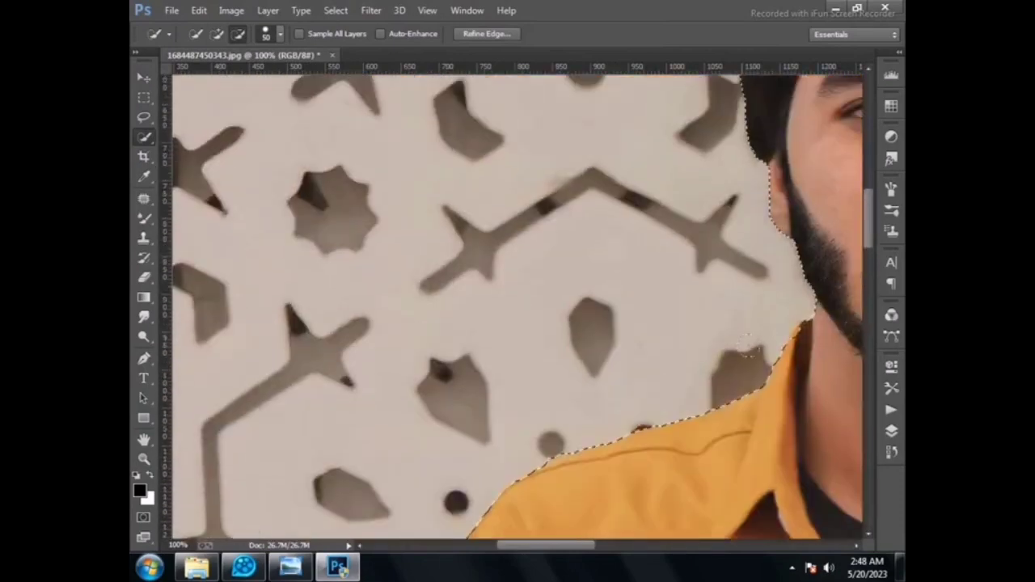
{"action": "scroll", "coordinate": [807, 338], "scroll_direction": "up", "scroll_amount": 4}
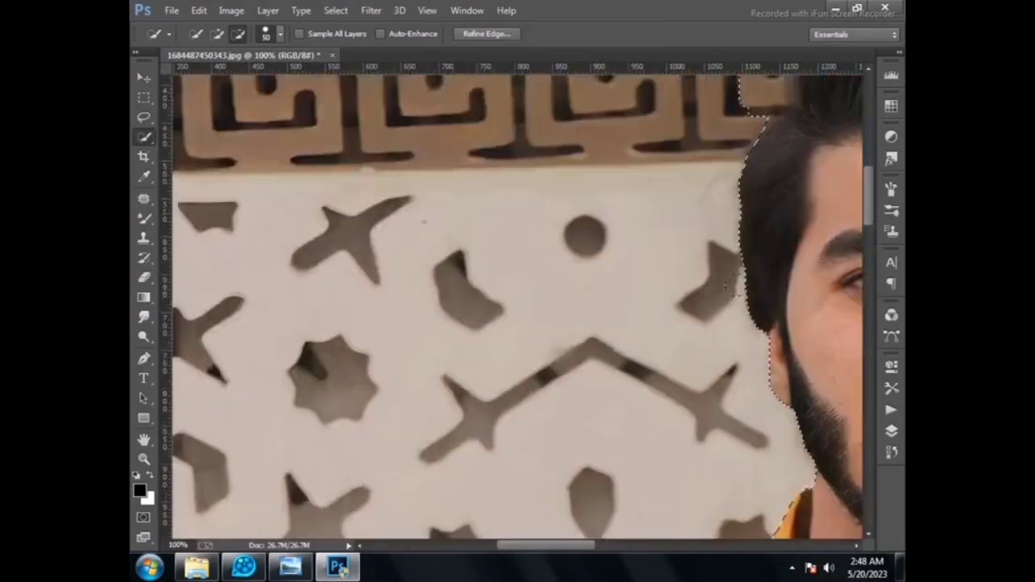
{"action": "scroll", "coordinate": [800, 323], "scroll_direction": "up", "scroll_amount": 4}
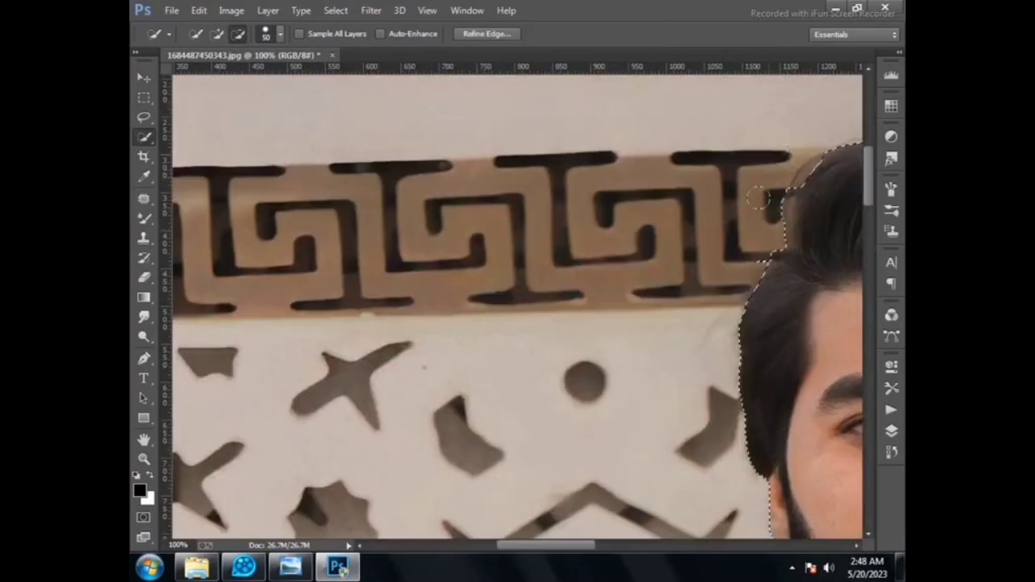
{"action": "left_click_drag", "start_coordinate": [580, 546], "coordinate": [645, 546]}
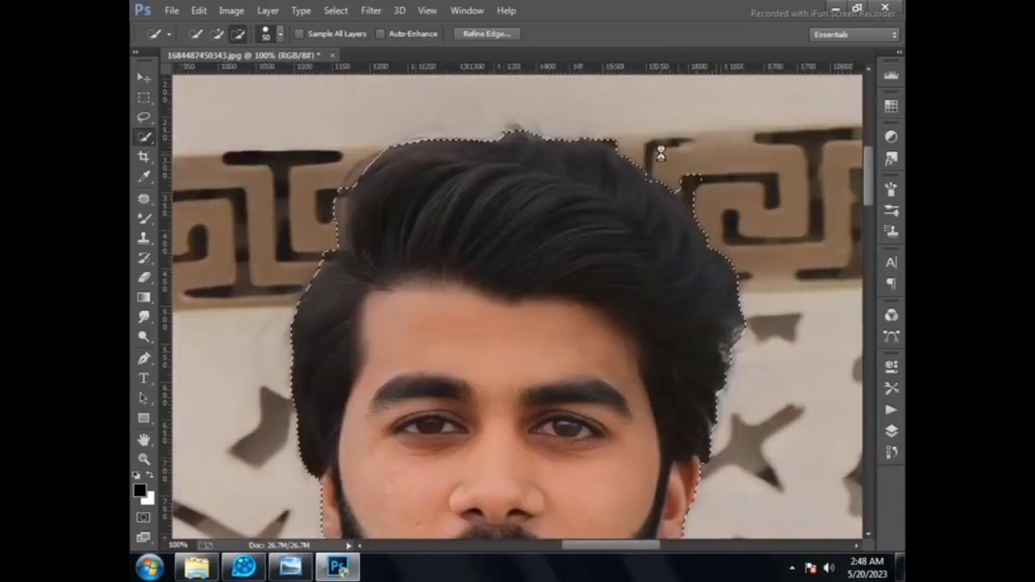
Remove the patterned wall area beside the upper arm from the selection.
{"action": "scroll", "coordinate": [727, 226], "scroll_direction": "down", "scroll_amount": 1}
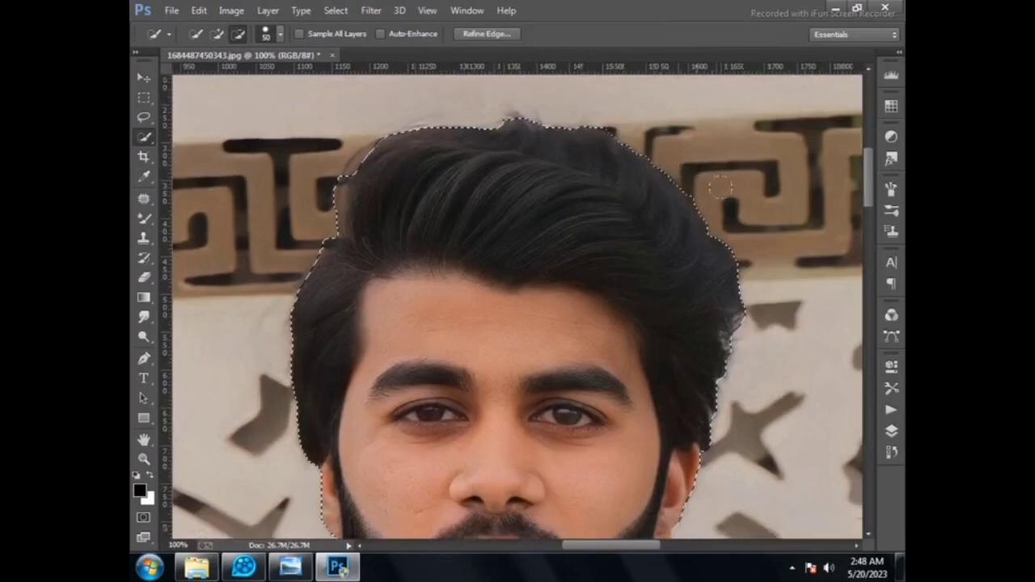
{"action": "scroll", "coordinate": [744, 245], "scroll_direction": "down", "scroll_amount": 3}
{"action": "scroll", "coordinate": [745, 245], "scroll_direction": "down", "scroll_amount": 5}
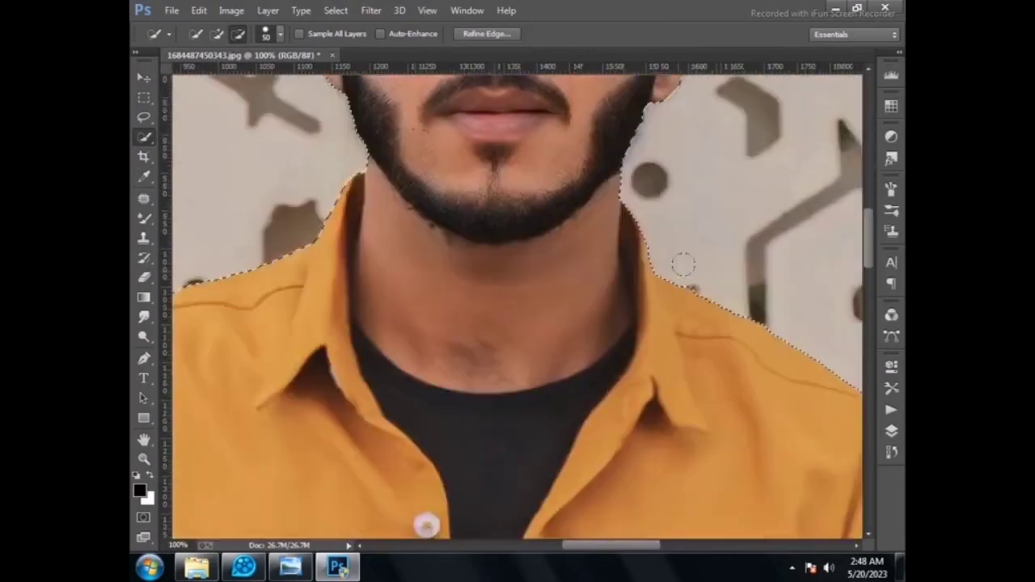
{"action": "scroll", "coordinate": [671, 335], "scroll_direction": "right", "scroll_amount": 5}
{"action": "scroll", "coordinate": [665, 259], "scroll_direction": "down", "scroll_amount": 5}
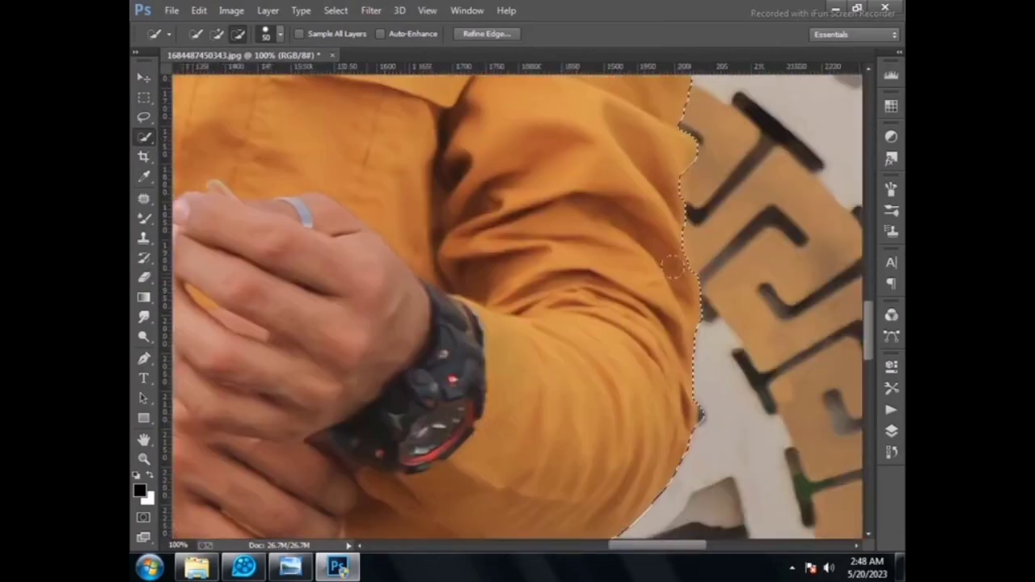
{"action": "mouse_move", "coordinate": [664, 258]}
{"action": "left_mouse_down"}
{"action": "mouse_move", "coordinate": [653, 208]}
{"action": "mouse_move", "coordinate": [712, 170]}
{"action": "left_mouse_up"}
{"action": "scroll", "coordinate": [711, 170], "scroll_direction": "up", "scroll_amount": 1}
{"action": "scroll", "coordinate": [709, 243], "scroll_direction": "down", "scroll_amount": 4}
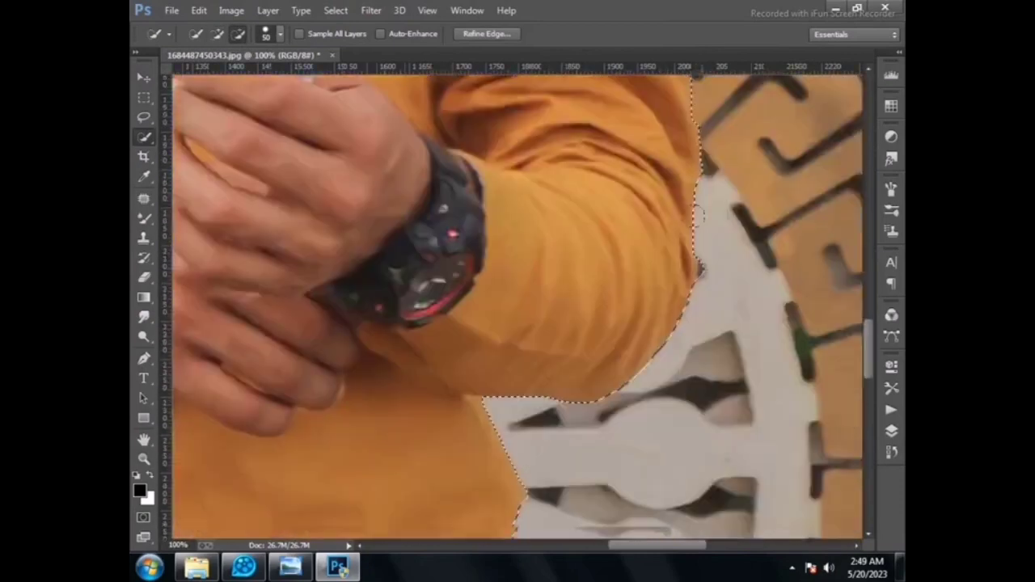
{"action": "scroll", "coordinate": [555, 289], "scroll_direction": "down", "scroll_amount": 3}
{"action": "scroll", "coordinate": [555, 297], "scroll_direction": "down", "scroll_amount": 3}
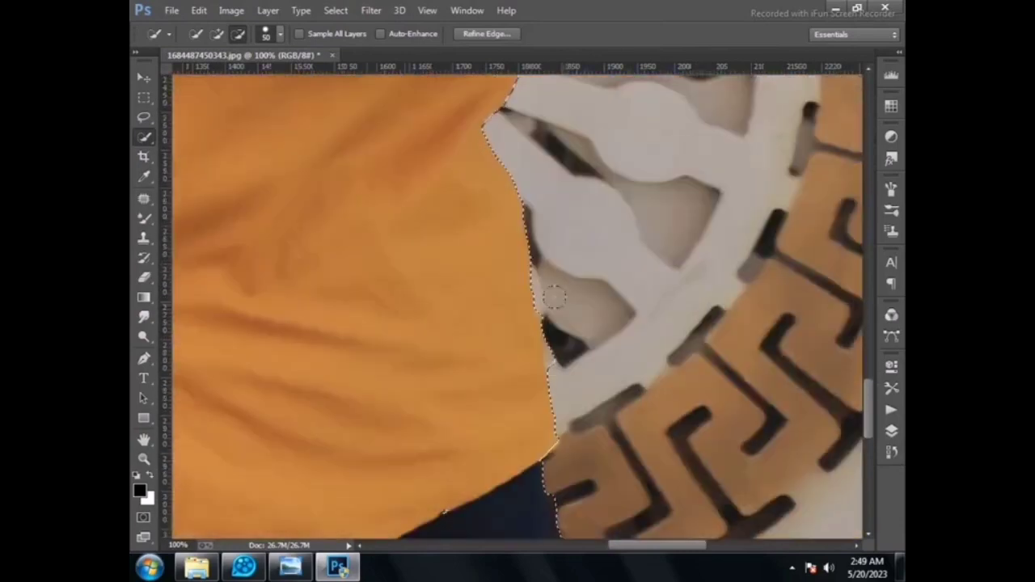
{"action": "scroll", "coordinate": [561, 346], "scroll_direction": "down", "scroll_amount": 3}
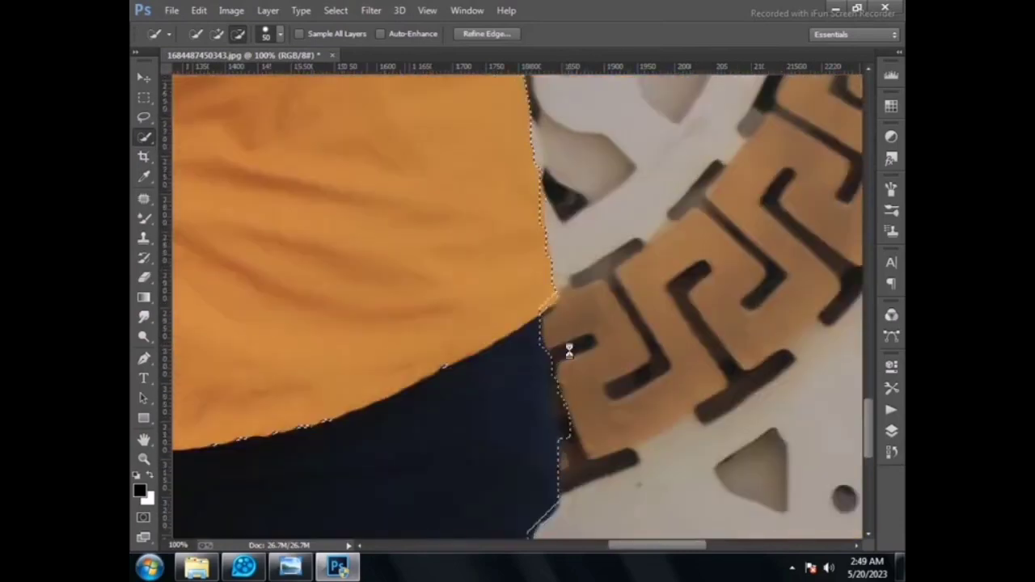
{"action": "scroll", "coordinate": [577, 393], "scroll_direction": "down", "scroll_amount": 3}
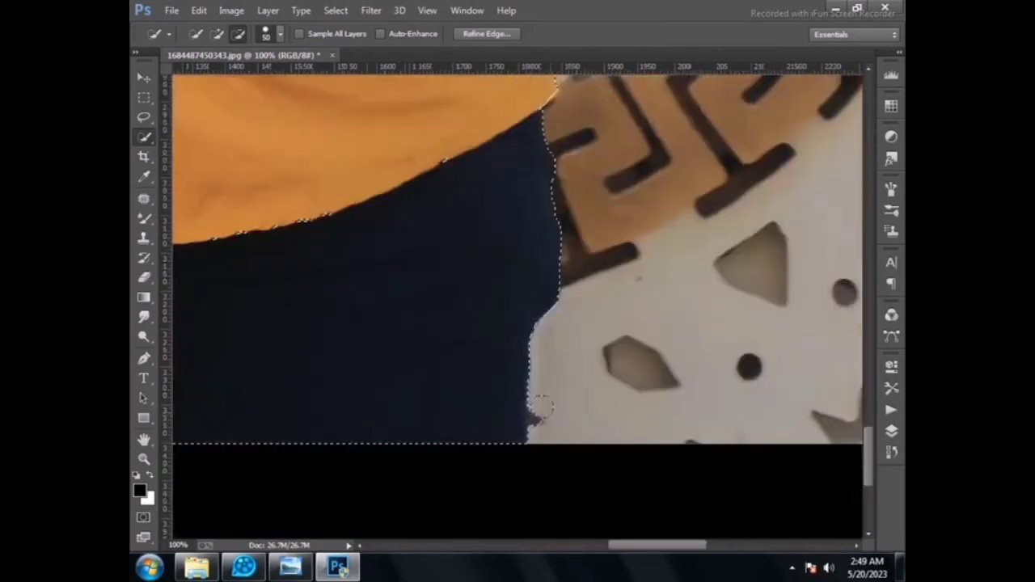
Fit the image on screen and accept a Refine Edge pass on the selection.
{"action": "left_click", "coordinate": [144, 458]}
{"action": "right_click", "coordinate": [702, 303]}
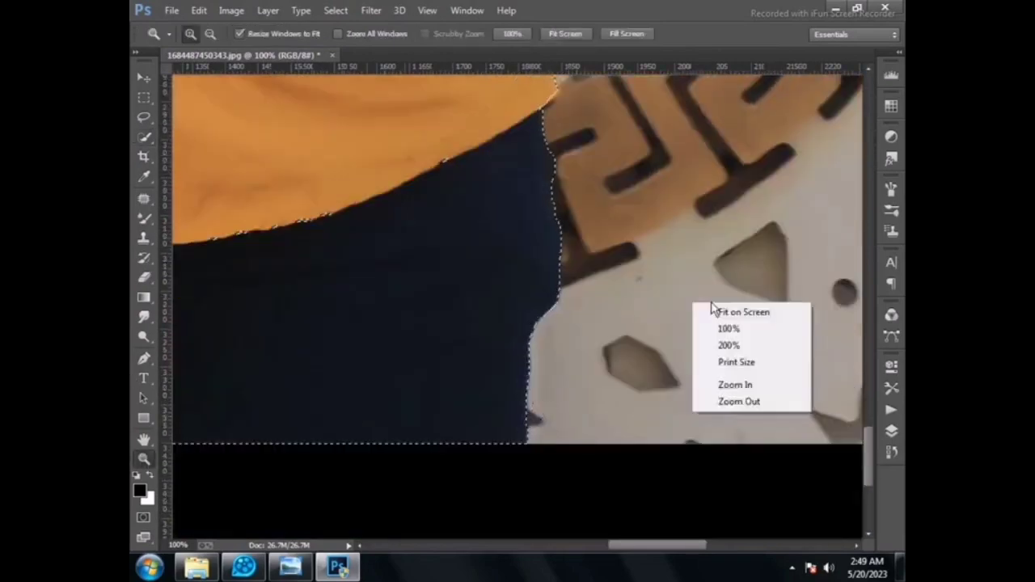
{"action": "left_click", "coordinate": [712, 309]}
{"action": "key", "text": "w"}
{"action": "right_click", "coordinate": [473, 186]}
{"action": "left_click", "coordinate": [517, 243]}
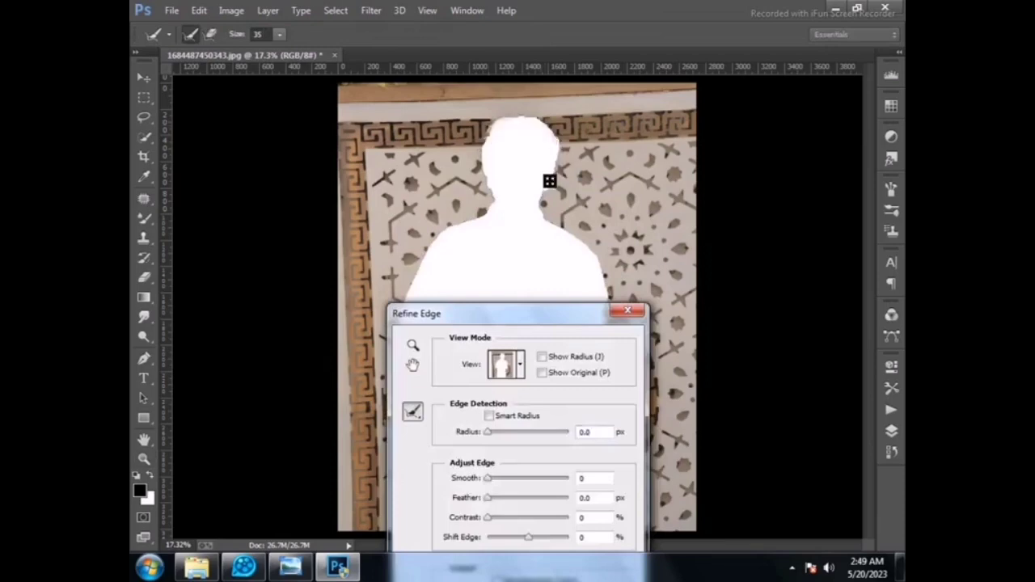
{"action": "key", "text": "Return"}
Apply Lens Blur with radius 25 to soften the background.
{"action": "left_click", "coordinate": [371, 11]}
{"action": "mouse_move", "coordinate": [420, 191]}
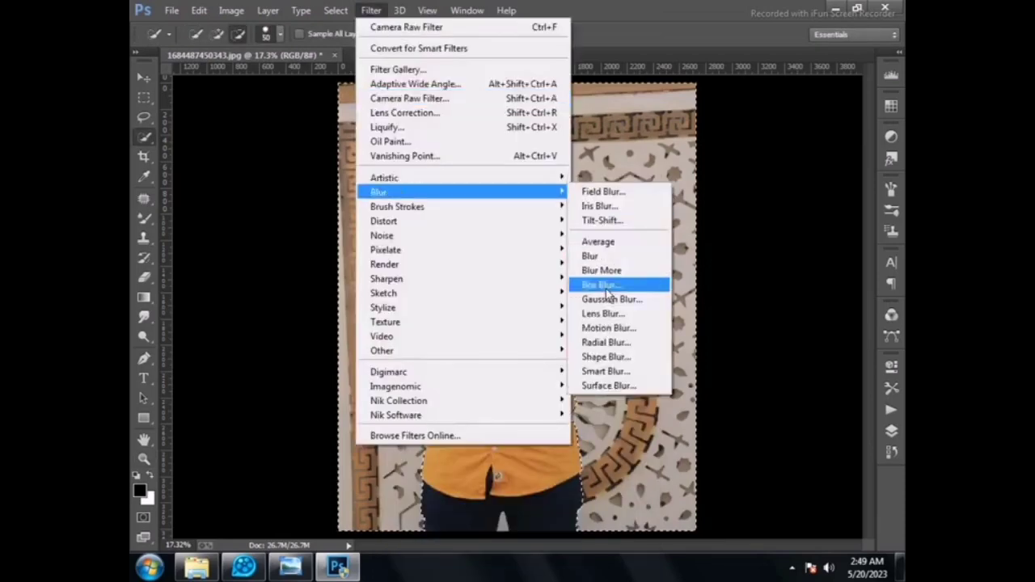
{"action": "left_click", "coordinate": [602, 314]}
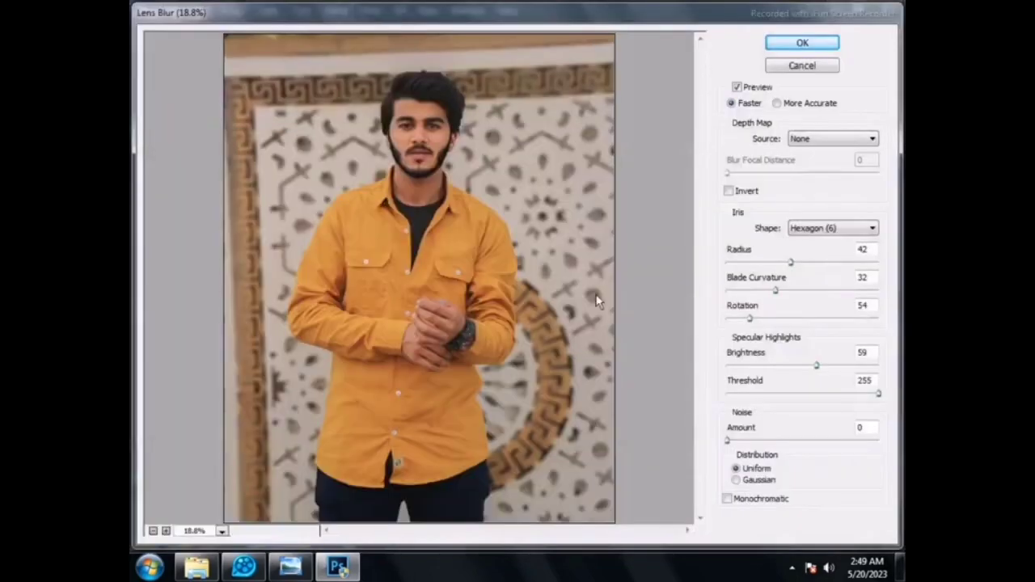
{"action": "left_click", "coordinate": [766, 262]}
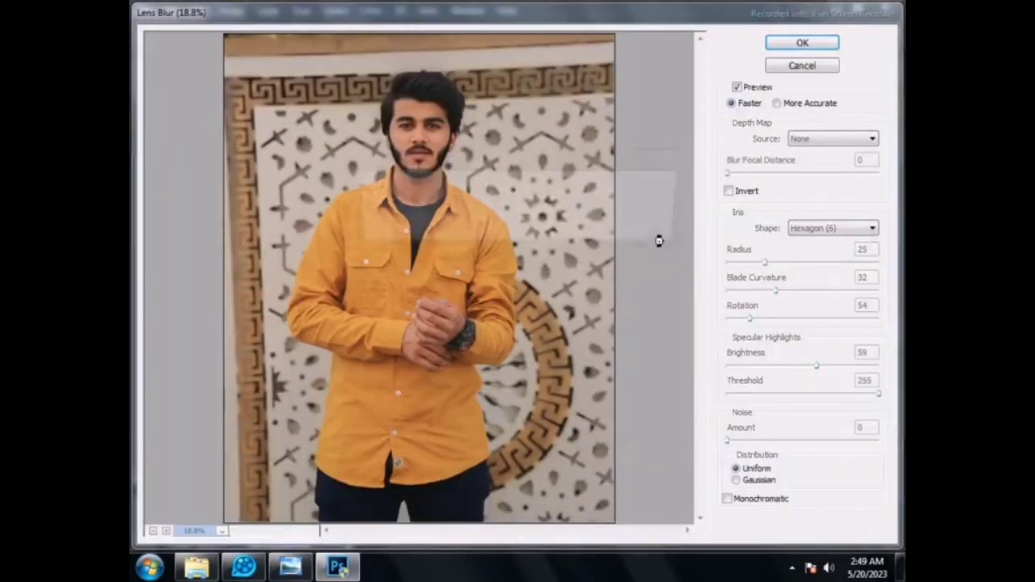
{"action": "key", "text": "Return"}
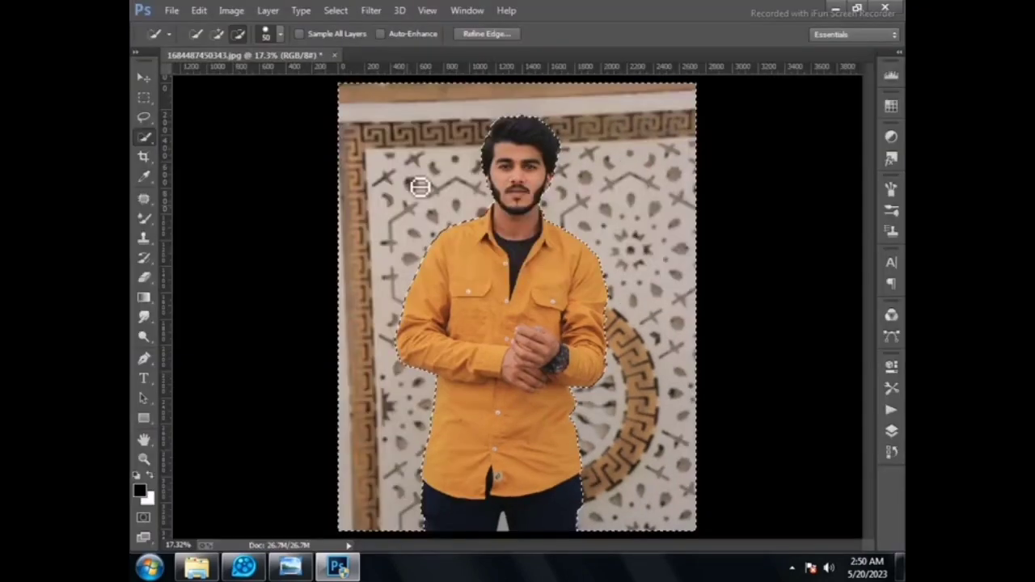
In a first Camera Raw pass, raise contrast, lower highlights and shadows, and adjust orange saturation.
{"action": "left_click", "coordinate": [372, 10]}
{"action": "left_click", "coordinate": [405, 100]}
{"action": "mouse_move", "coordinate": [790, 392]}
{"action": "left_mouse_down"}
{"action": "mouse_move", "coordinate": [772, 392]}
{"action": "mouse_move", "coordinate": [842, 392]}
{"action": "left_mouse_up"}
{"action": "left_click_drag", "start_coordinate": [790, 416], "coordinate": [738, 415]}
{"action": "mouse_move", "coordinate": [790, 439]}
{"action": "left_mouse_down"}
{"action": "mouse_move", "coordinate": [752, 439]}
{"action": "mouse_move", "coordinate": [809, 463]}
{"action": "left_mouse_up"}
{"action": "scroll", "coordinate": [793, 404], "scroll_direction": "down", "scroll_amount": 3}
{"action": "left_click", "coordinate": [771, 222]}
{"action": "left_click", "coordinate": [741, 281]}
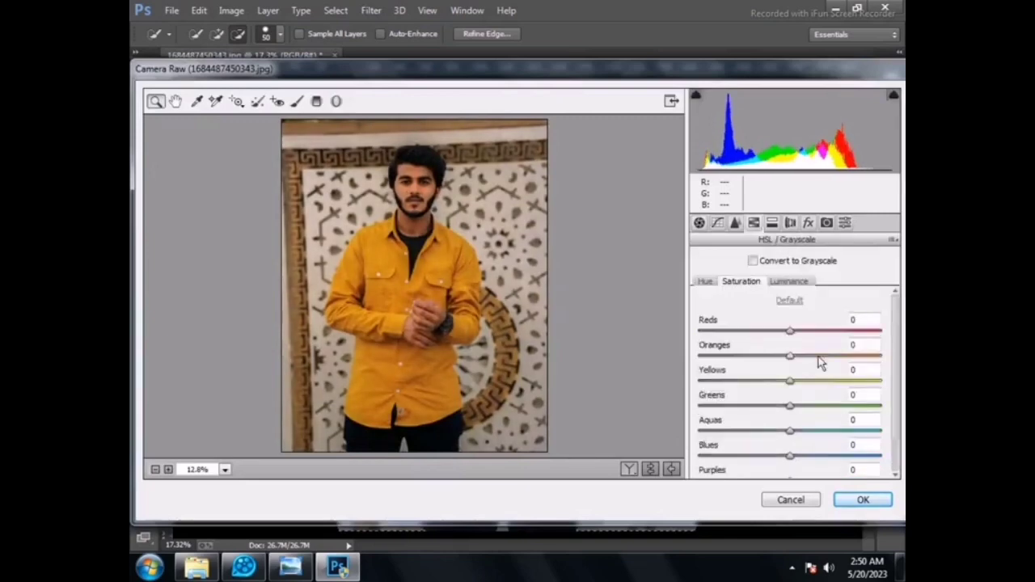
{"action": "left_click_drag", "start_coordinate": [819, 360], "coordinate": [827, 359]}
{"action": "key", "text": "Return"}
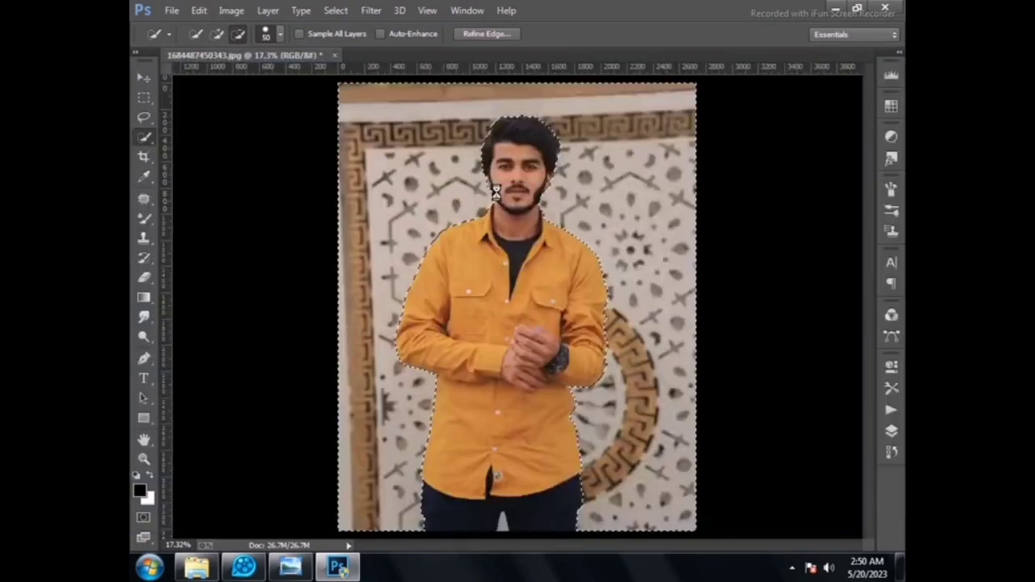
In a second Camera Raw pass, set Oranges saturation to -17 and Oranges luminance to +26.
{"action": "left_click", "coordinate": [371, 10]}
{"action": "left_click", "coordinate": [416, 90]}
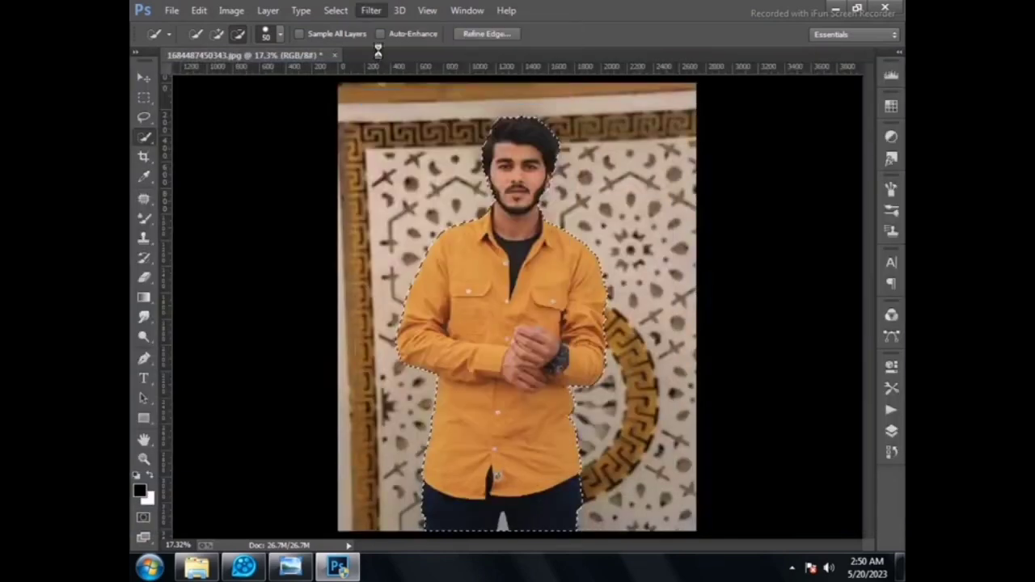
{"action": "left_click", "coordinate": [791, 393]}
{"action": "left_click", "coordinate": [753, 223]}
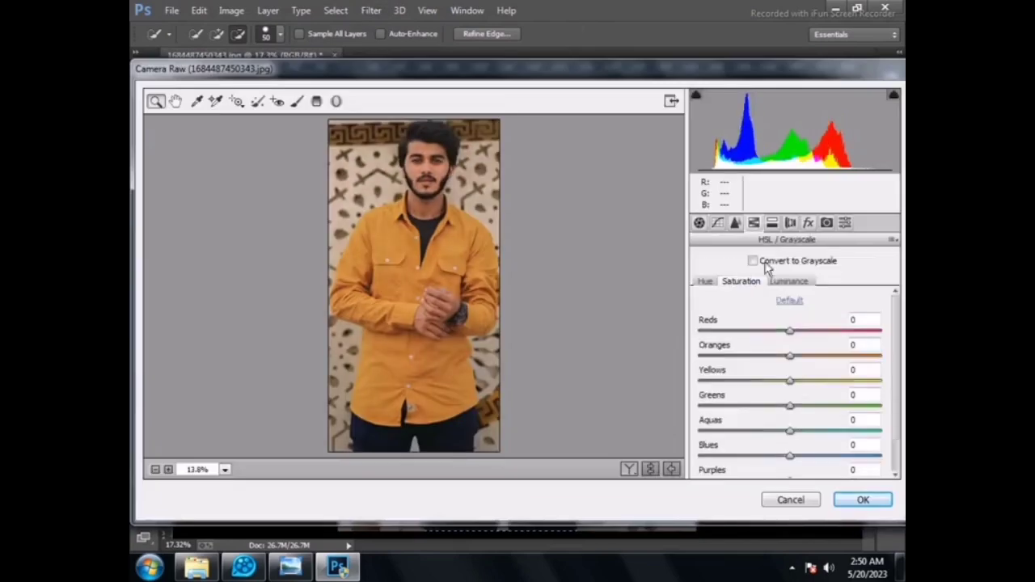
{"action": "left_click_drag", "start_coordinate": [789, 355], "coordinate": [773, 361]}
{"action": "left_click", "coordinate": [774, 357]}
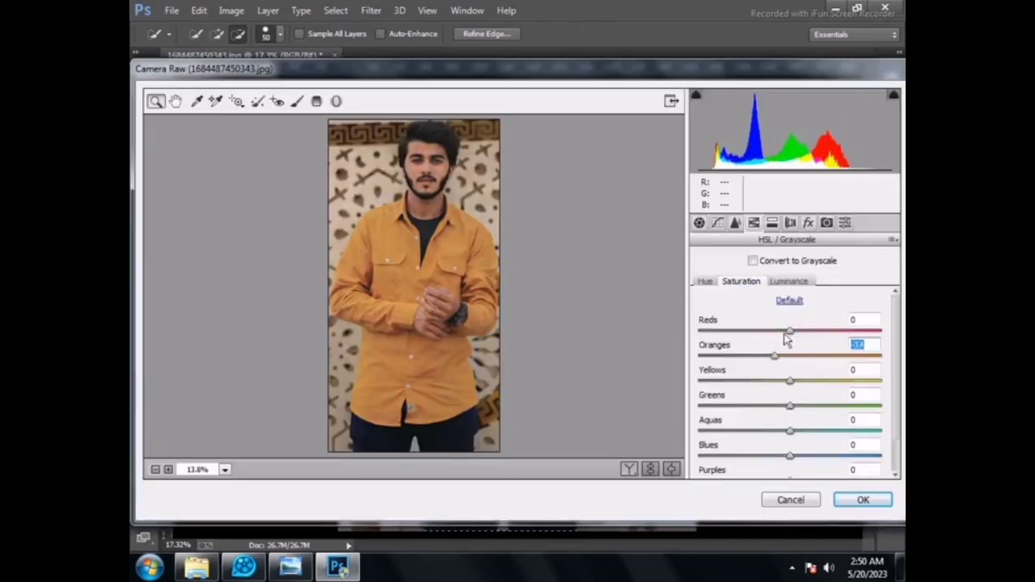
{"action": "left_click", "coordinate": [789, 281]}
{"action": "left_click", "coordinate": [812, 357]}
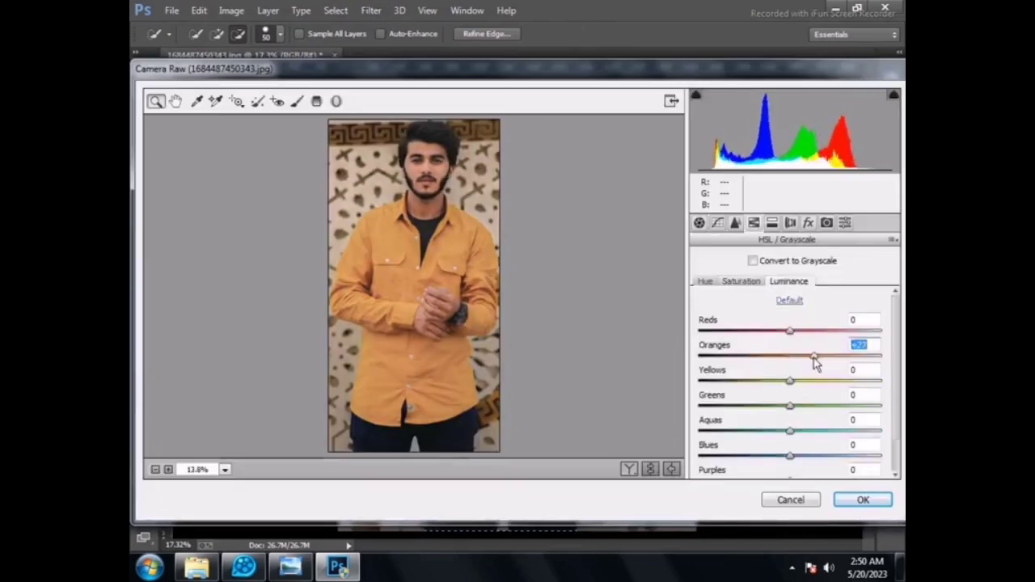
{"action": "key", "text": "Return"}
{"action": "right_click", "coordinate": [436, 156]}
{"action": "key", "text": "Escape"}
Deselect the man and open Liquify, zoomed in on his face.
{"action": "right_click", "coordinate": [351, 131]}
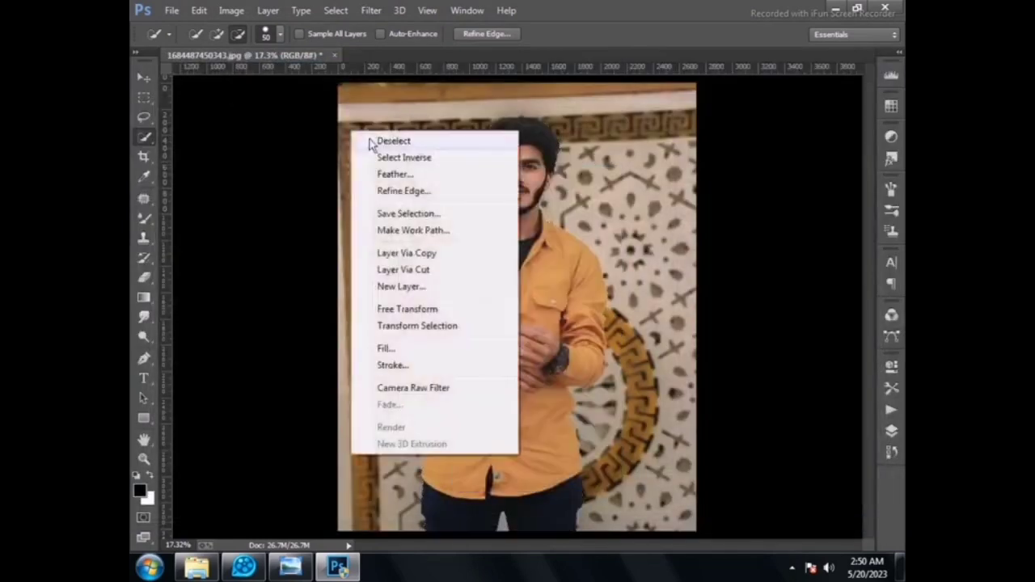
{"action": "left_click", "coordinate": [370, 142]}
{"action": "left_click", "coordinate": [371, 10]}
{"action": "left_click", "coordinate": [409, 127]}
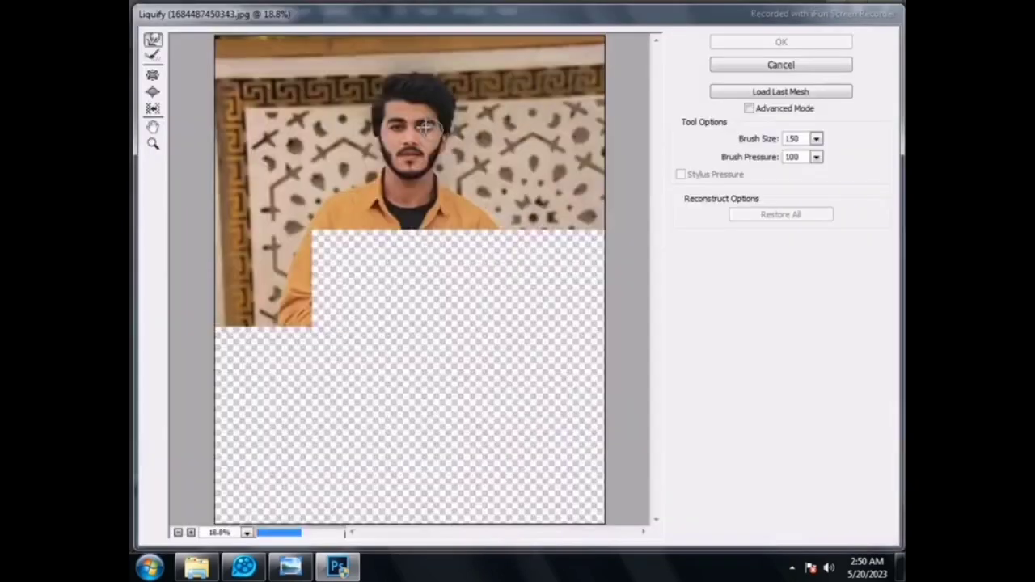
{"action": "left_click_drag", "start_coordinate": [356, 65], "coordinate": [469, 180]}
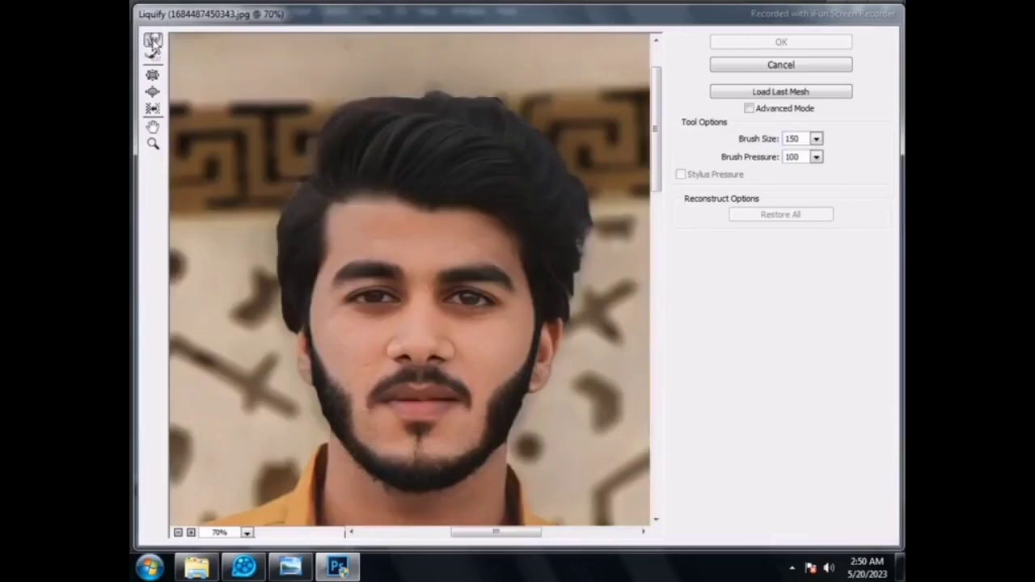
Forward Warp the hair fuller and taller on top, nudging the left hairline outward.
{"action": "left_click_drag", "start_coordinate": [298, 173], "coordinate": [298, 203]}
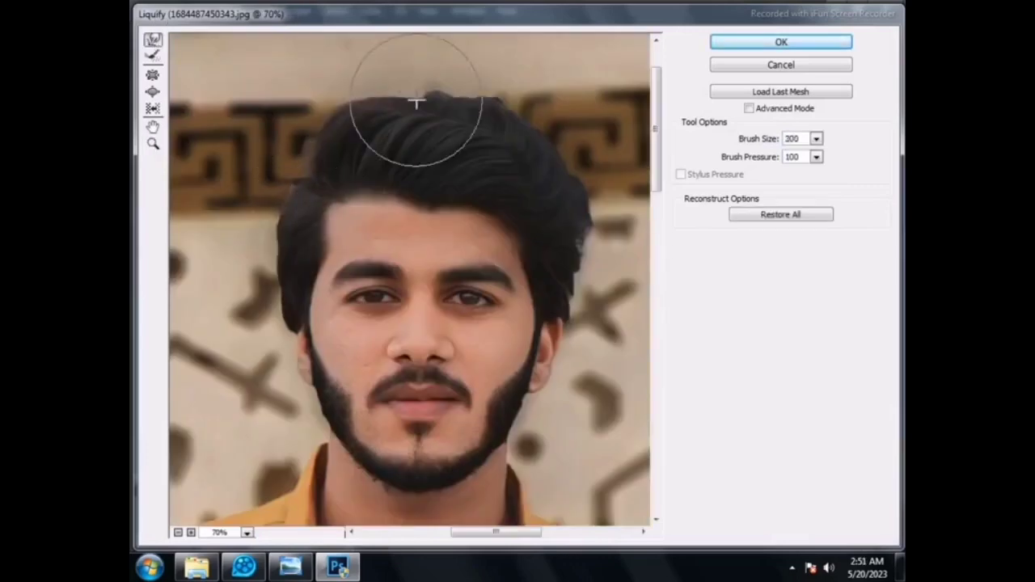
{"action": "key", "text": "bracketleft"}
{"action": "key", "text": "bracketleft"}
{"action": "key", "text": "bracketleft"}
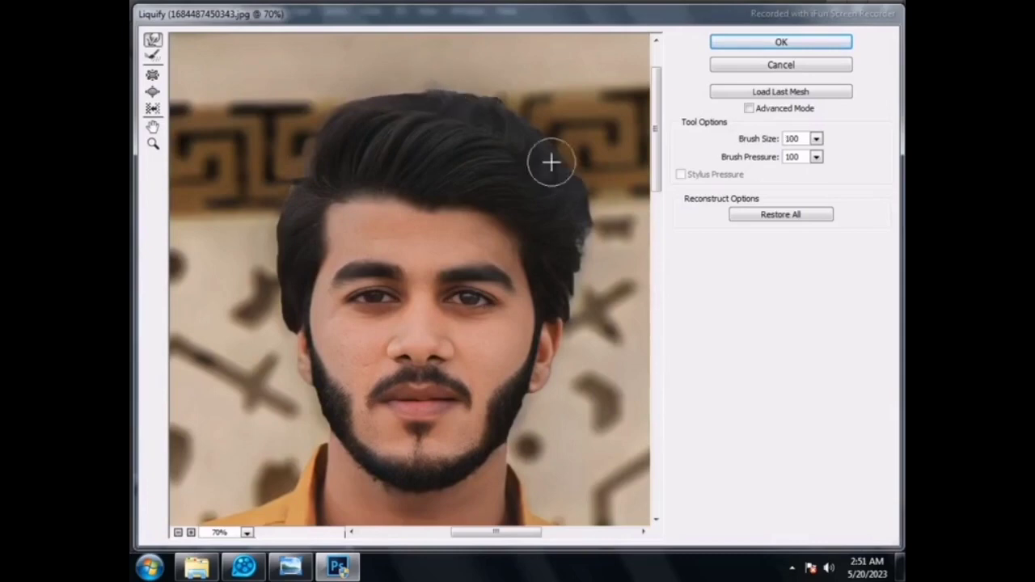
{"action": "key", "text": "bracketright"}
{"action": "key", "text": "bracketright"}
{"action": "key", "text": "bracketright"}
{"action": "mouse_move", "coordinate": [553, 158]}
{"action": "left_mouse_down"}
{"action": "mouse_move", "coordinate": [520, 116]}
{"action": "mouse_move", "coordinate": [487, 104]}
{"action": "mouse_move", "coordinate": [361, 111]}
{"action": "mouse_move", "coordinate": [310, 162]}
{"action": "left_mouse_up"}
{"action": "key", "text": "bracketleft"}
{"action": "key", "text": "bracketleft"}
{"action": "key", "text": "bracketleft"}
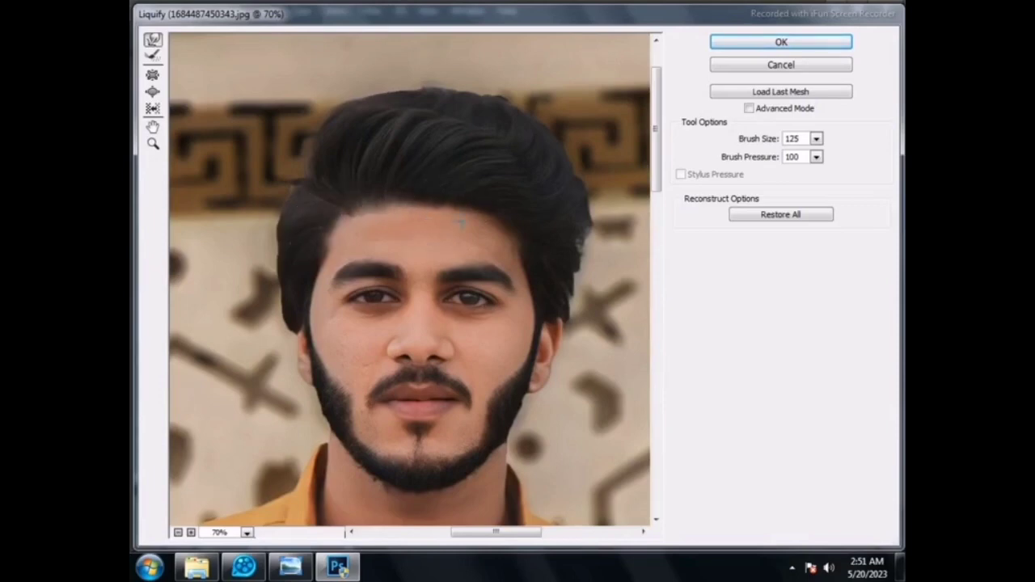
{"action": "left_click_drag", "start_coordinate": [296, 221], "coordinate": [267, 305]}
{"action": "scroll", "coordinate": [267, 305], "scroll_direction": "down", "scroll_amount": 3}
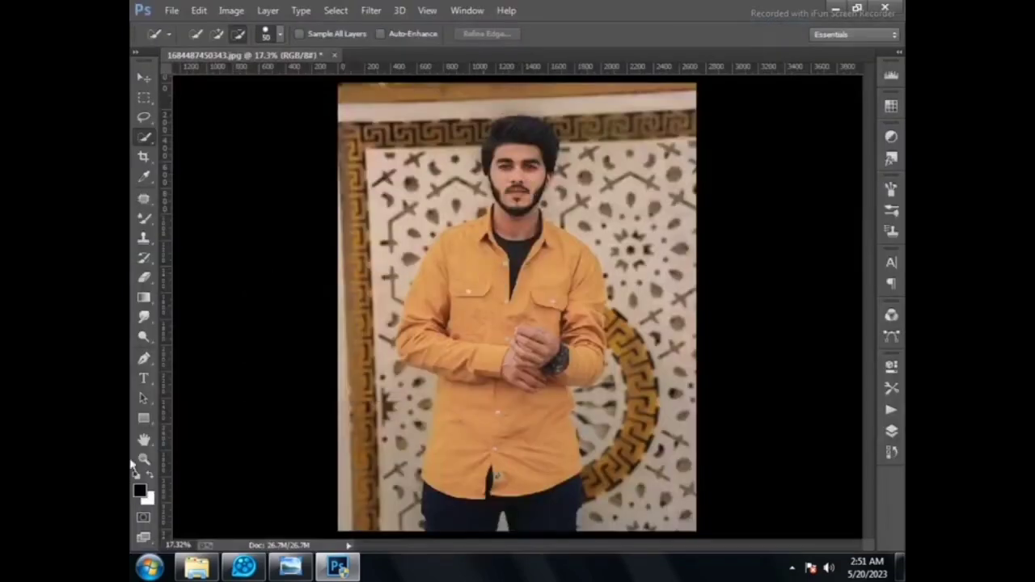
Smooth the face, beard edges and lips with small Mixer Brush strokes.
{"action": "left_click", "coordinate": [525, 162]}
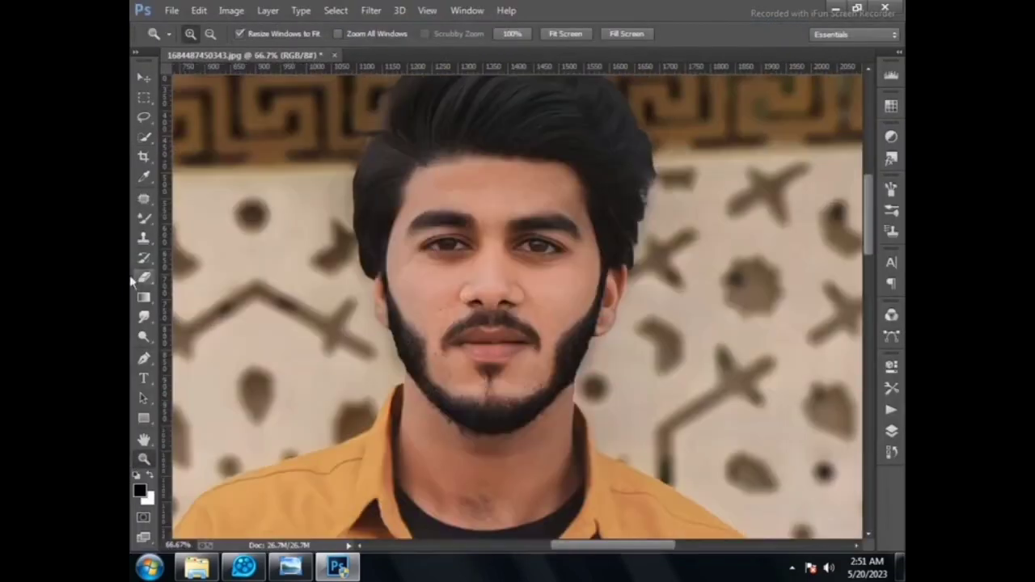
{"action": "left_click", "coordinate": [153, 224]}
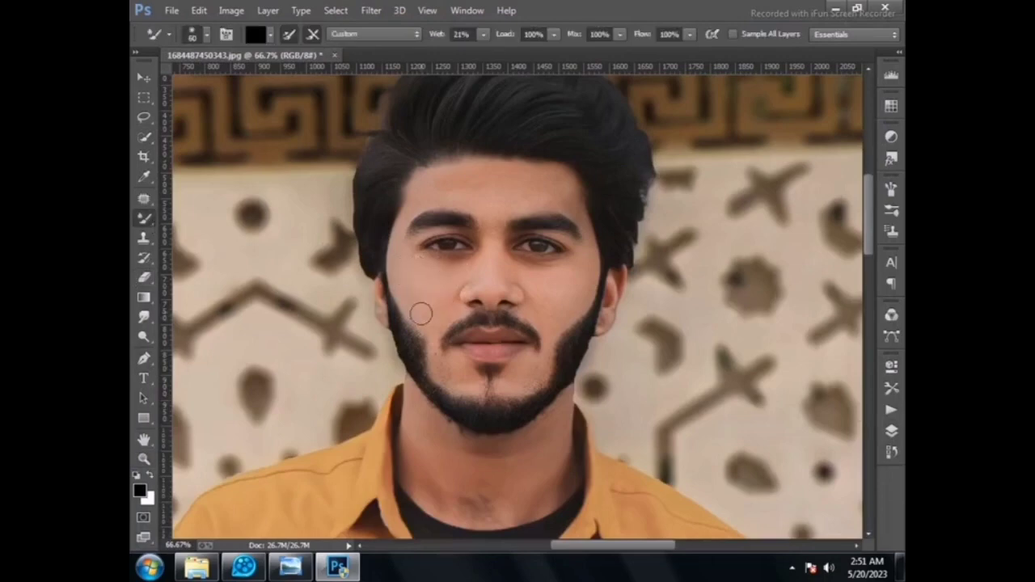
{"action": "key", "text": "bracketleft"}
{"action": "key", "text": "bracketleft"}
{"action": "key", "text": "bracketright"}
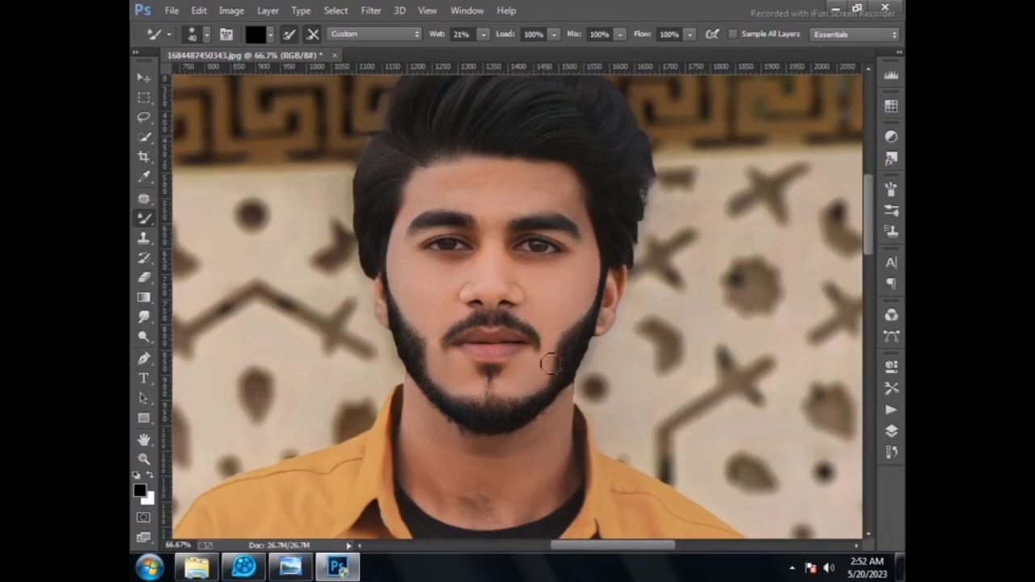
{"action": "scroll", "coordinate": [548, 326], "scroll_direction": "up", "scroll_amount": 2}
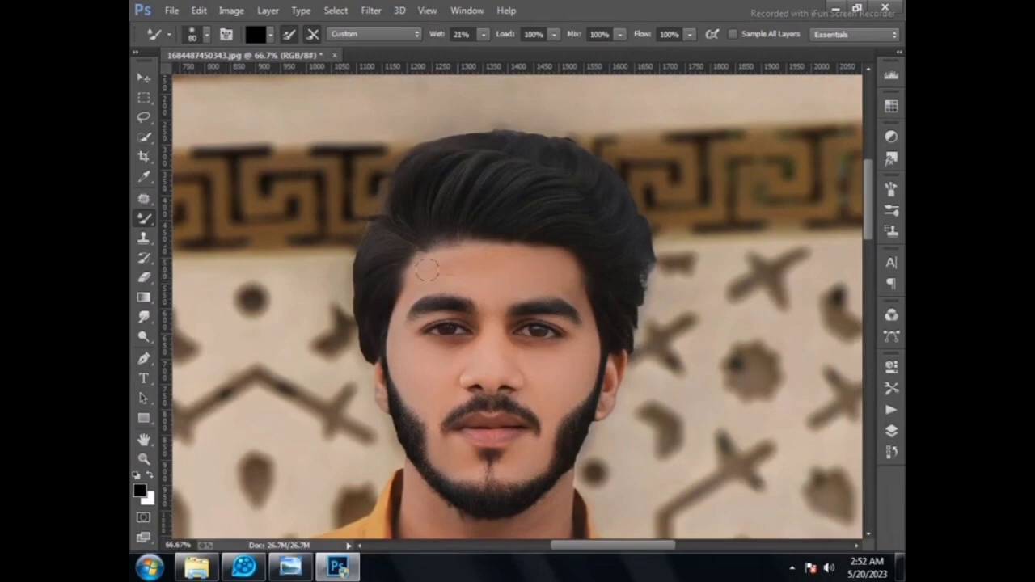
{"action": "key", "text": "bracketleft"}
{"action": "key", "text": "bracketleft"}
{"action": "key", "text": "bracketleft"}
{"action": "scroll", "coordinate": [485, 331], "scroll_direction": "down", "scroll_amount": 5}
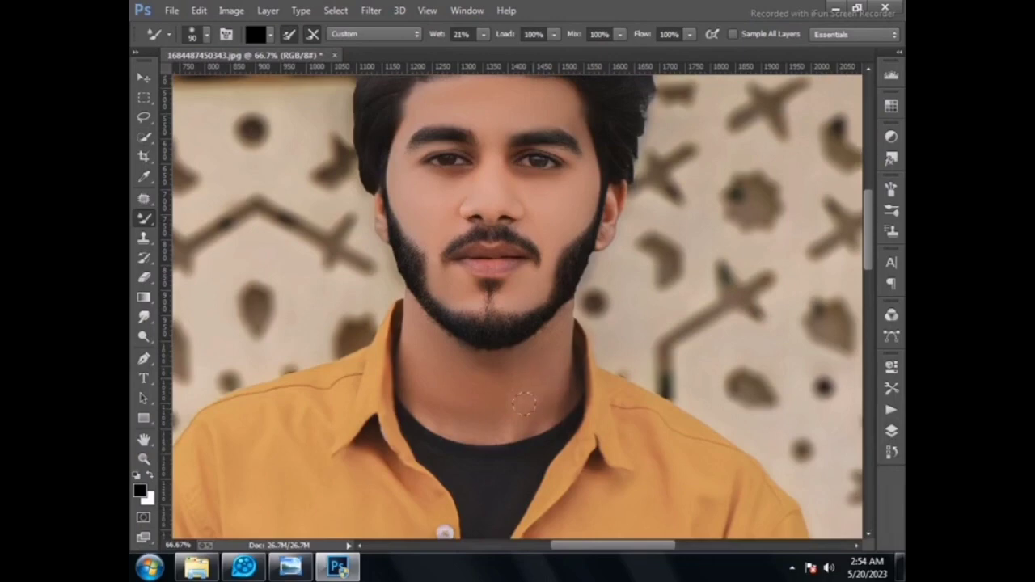
{"action": "scroll", "coordinate": [537, 406], "scroll_direction": "up", "scroll_amount": 2}
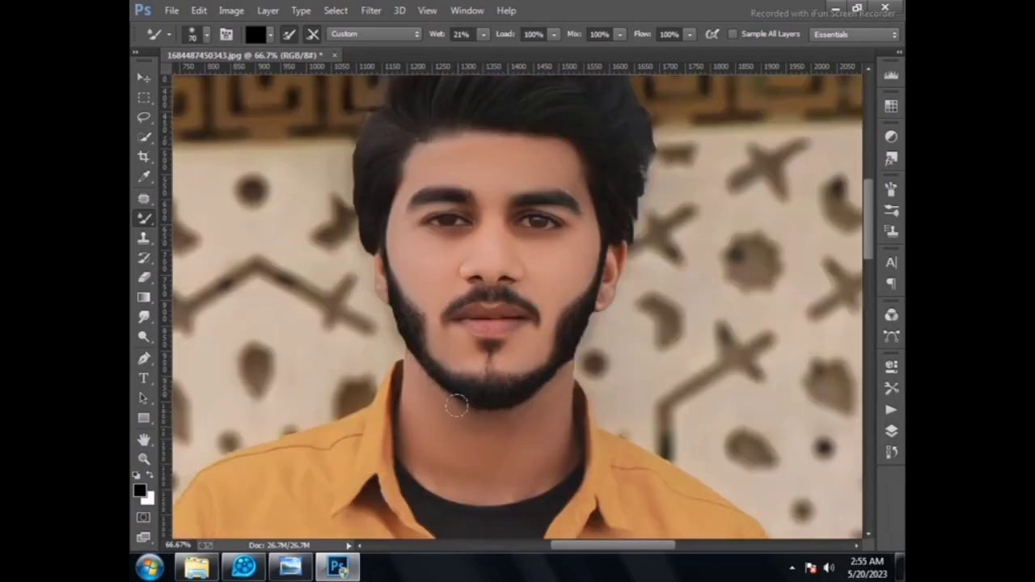
{"action": "scroll", "coordinate": [456, 405], "scroll_direction": "up", "scroll_amount": 3}
{"action": "mouse_move", "coordinate": [493, 428]}
{"action": "left_mouse_down"}
{"action": "mouse_move", "coordinate": [513, 421]}
{"action": "mouse_move", "coordinate": [474, 422]}
{"action": "mouse_move", "coordinate": [515, 429]}
{"action": "mouse_move", "coordinate": [479, 428]}
{"action": "left_mouse_up"}
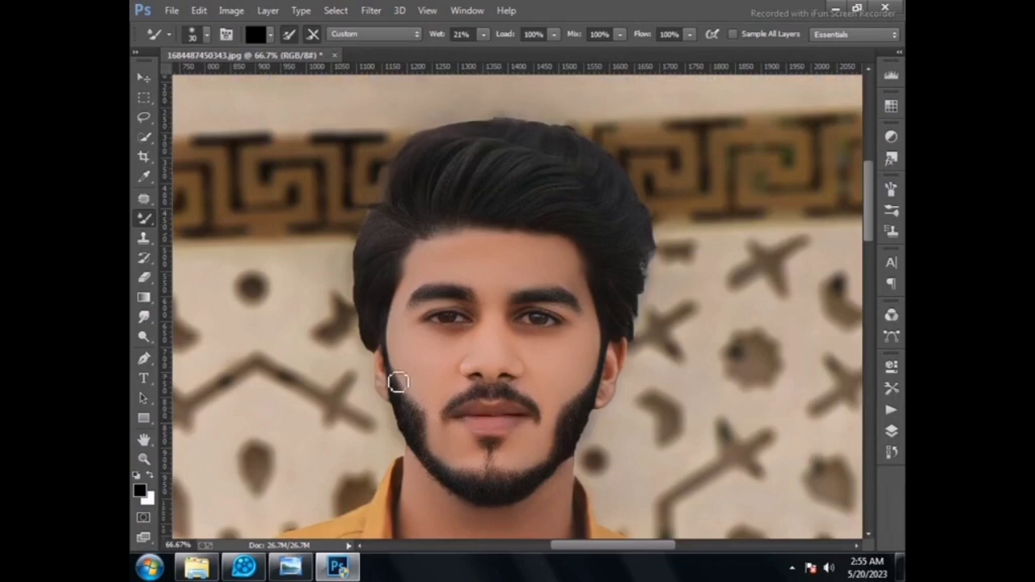
{"action": "scroll", "coordinate": [616, 385], "scroll_direction": "down", "scroll_amount": 3}
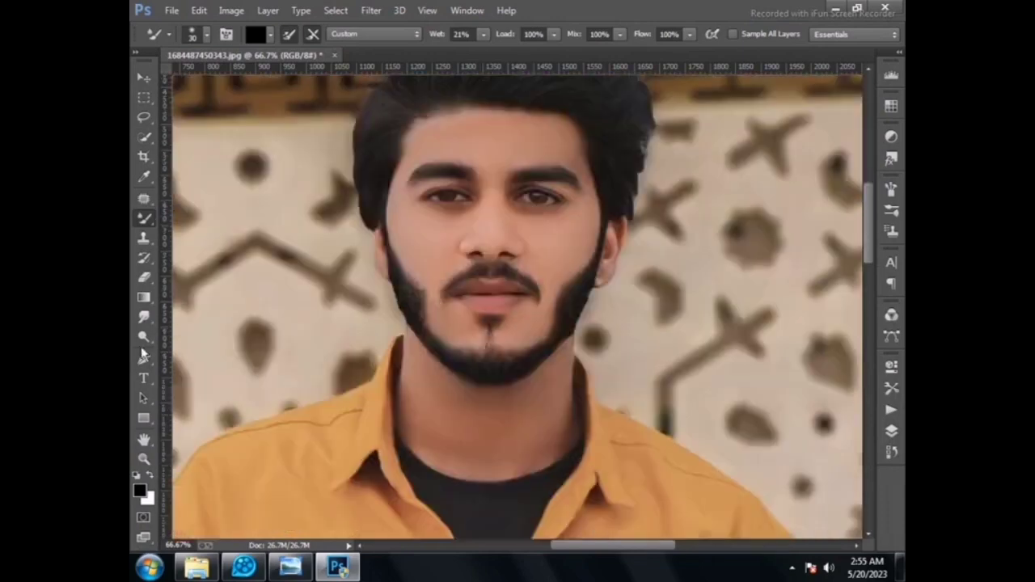
Smooth the man's hands with the Mixer Brush, then view the whole photo in Camera Raw.
{"action": "left_click", "coordinate": [144, 458]}
{"action": "key", "text": "ctrl+0"}
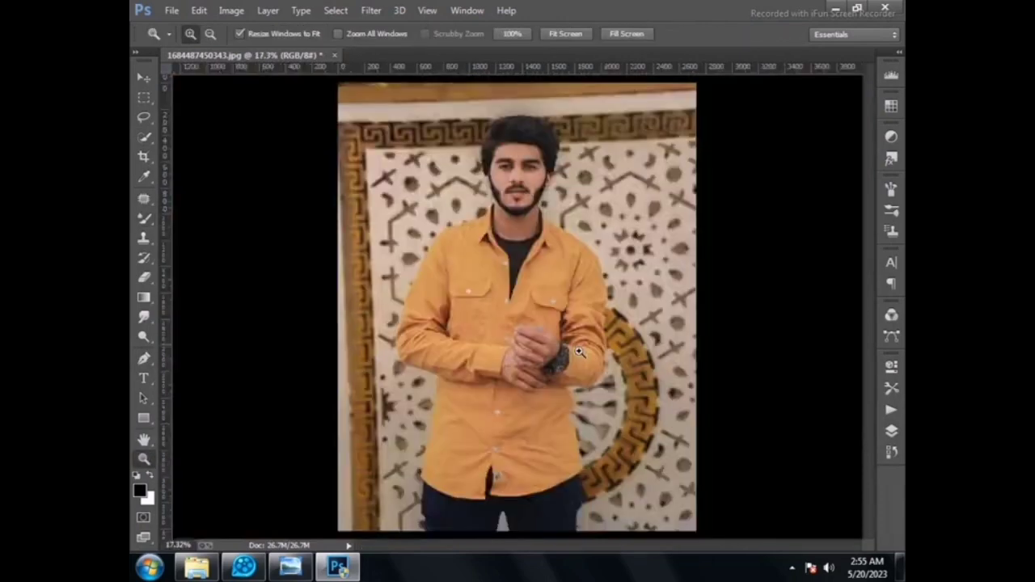
{"action": "left_click", "coordinate": [437, 358]}
{"action": "scroll", "coordinate": [438, 358], "scroll_direction": "up", "scroll_amount": 1}
{"action": "key", "text": "b"}
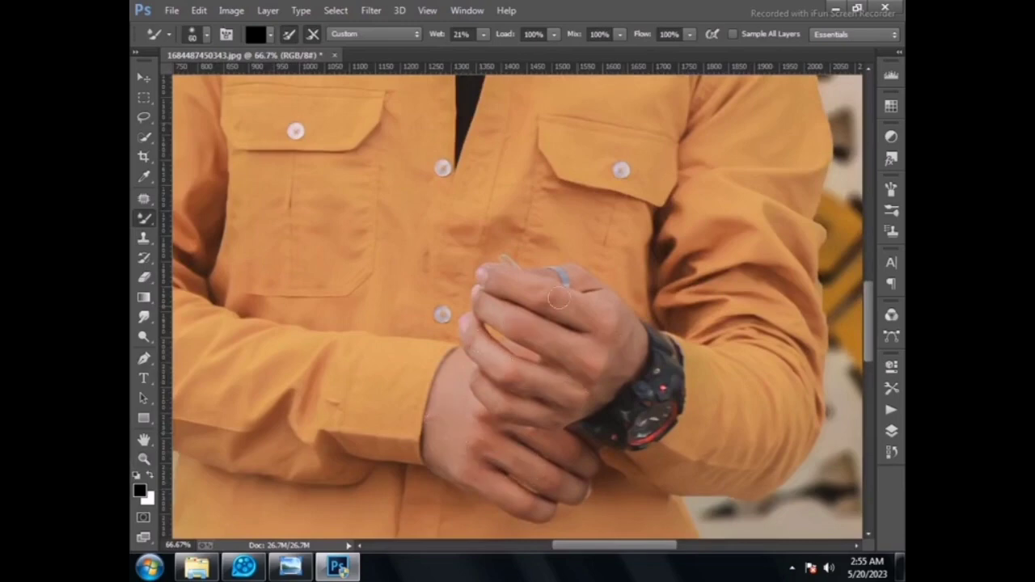
{"action": "key", "text": "z"}
{"action": "right_click", "coordinate": [244, 404]}
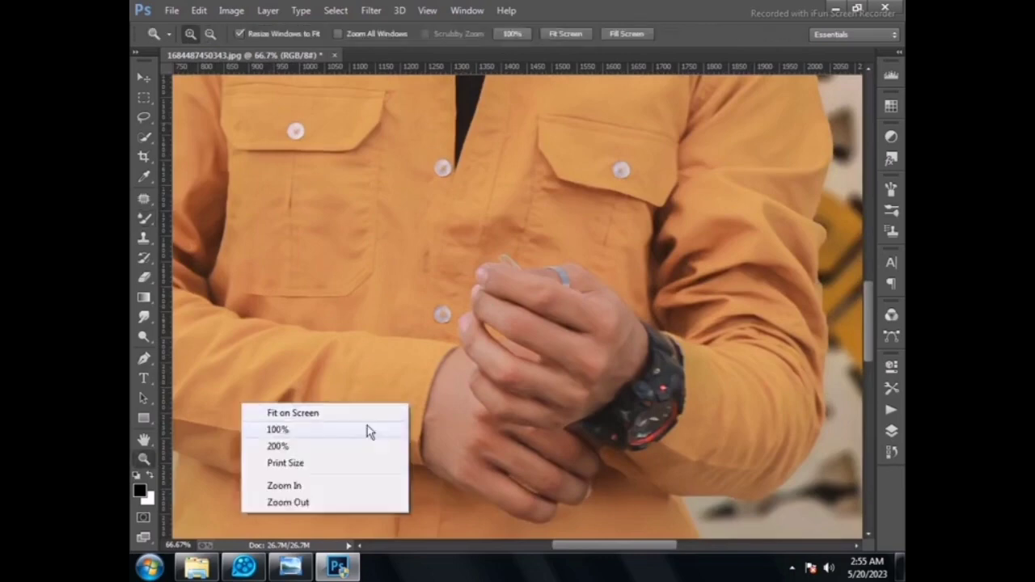
{"action": "left_click", "coordinate": [367, 410]}
{"action": "left_click", "coordinate": [371, 10]}
{"action": "left_click", "coordinate": [412, 97]}
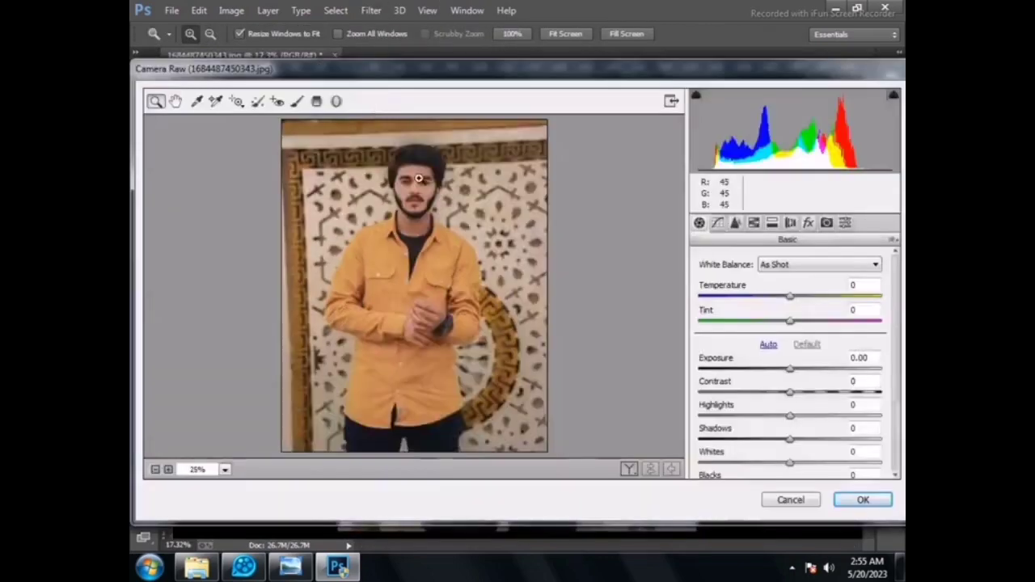
Apply the current Camera Raw state, then reopen Camera Raw Filter to its Presets list.
{"action": "key", "text": "k"}
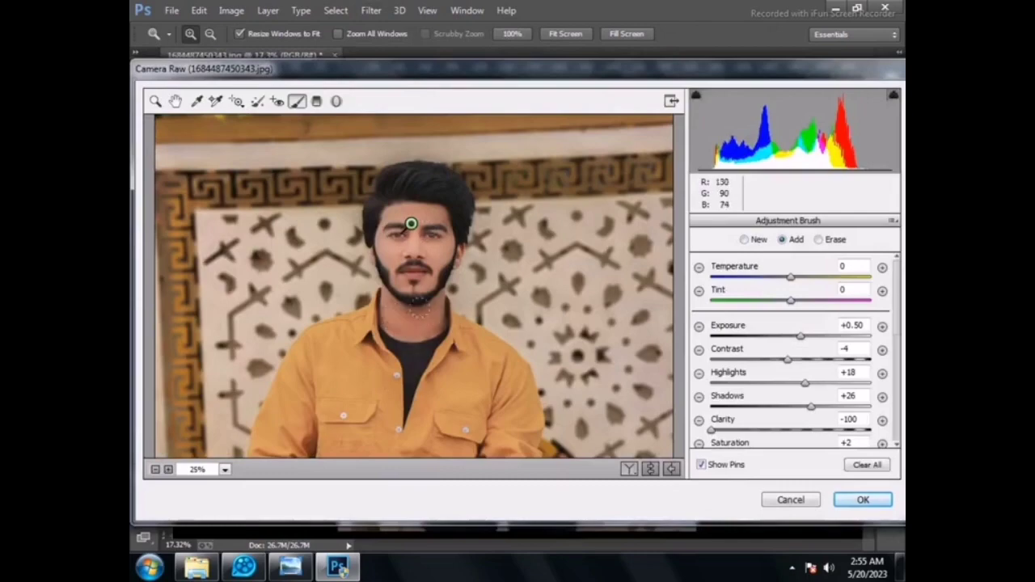
{"action": "key", "text": "Return"}
{"action": "left_click", "coordinate": [372, 9]}
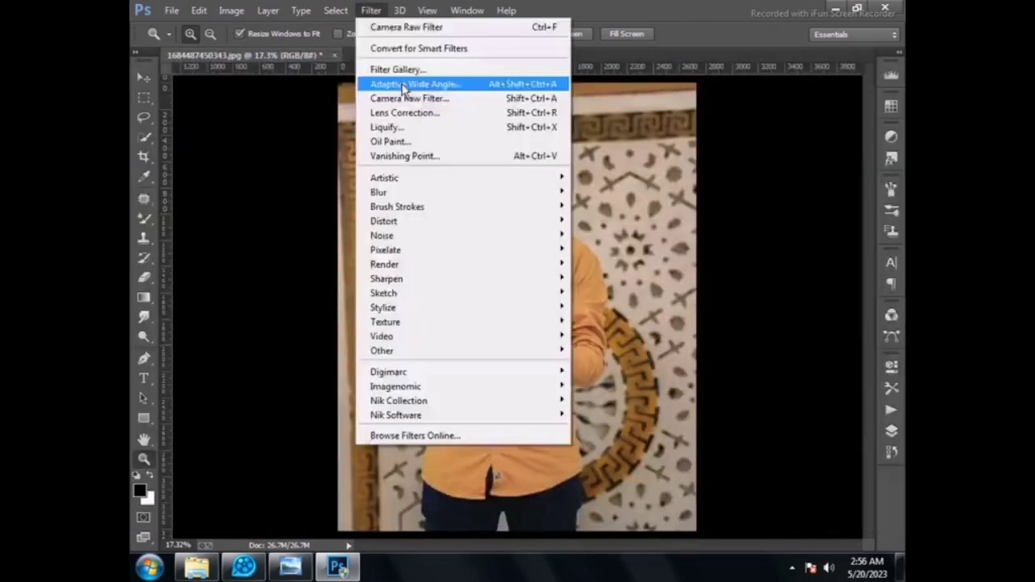
{"action": "left_click", "coordinate": [405, 101]}
{"action": "left_click", "coordinate": [771, 222]}
{"action": "left_click", "coordinate": [844, 222]}
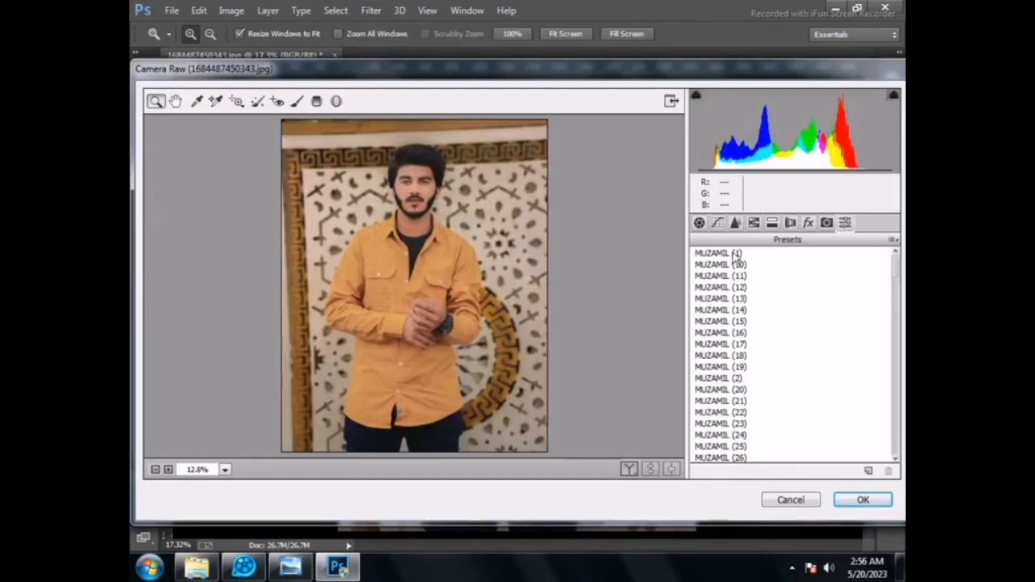
Preview the saved presets one by one and settle on preset 20.
{"action": "left_click", "coordinate": [736, 254]}
{"action": "left_click", "coordinate": [724, 266]}
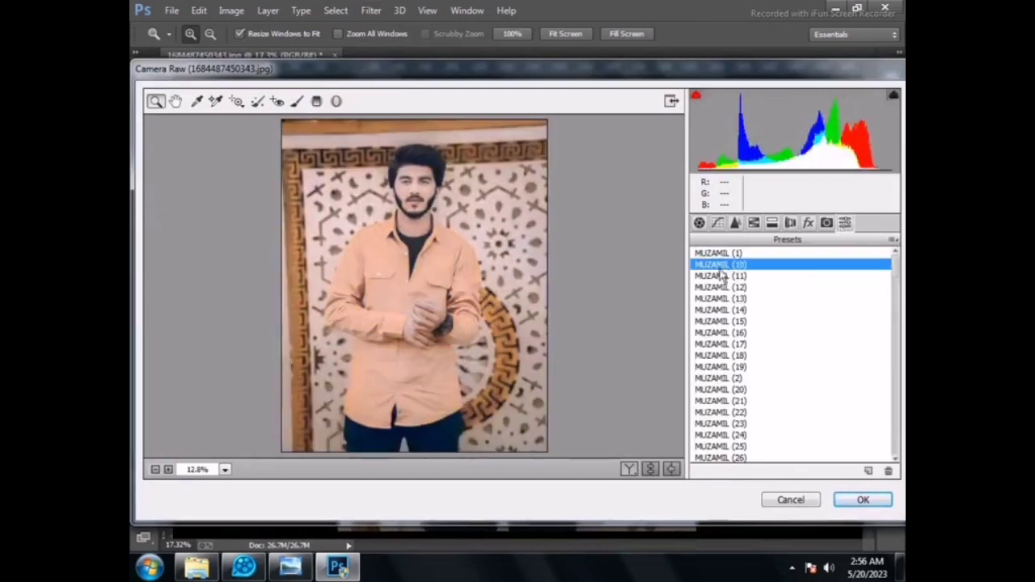
{"action": "left_click", "coordinate": [725, 277]}
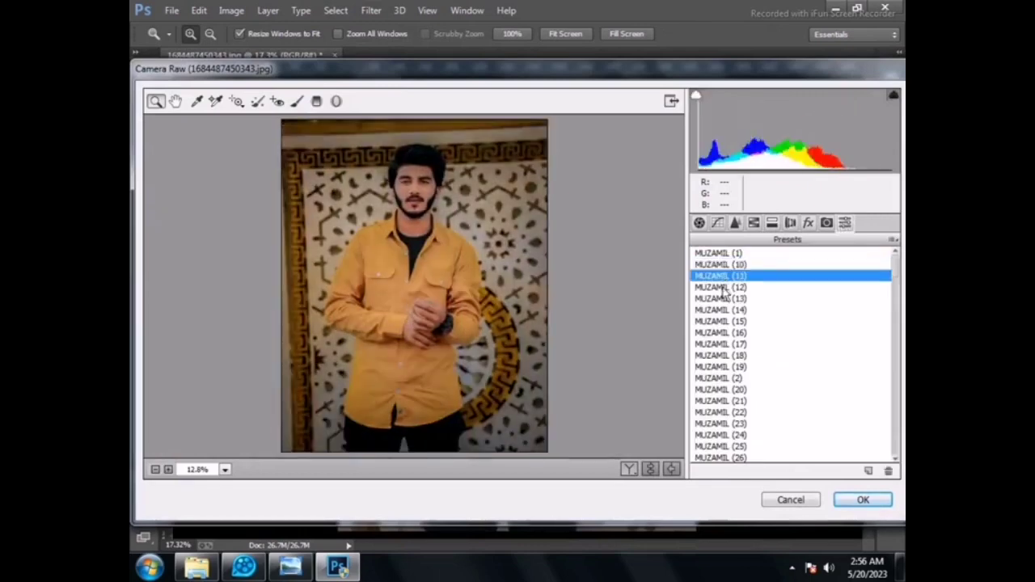
{"action": "left_click", "coordinate": [722, 288]}
{"action": "left_click", "coordinate": [720, 298]}
{"action": "left_click", "coordinate": [721, 309]}
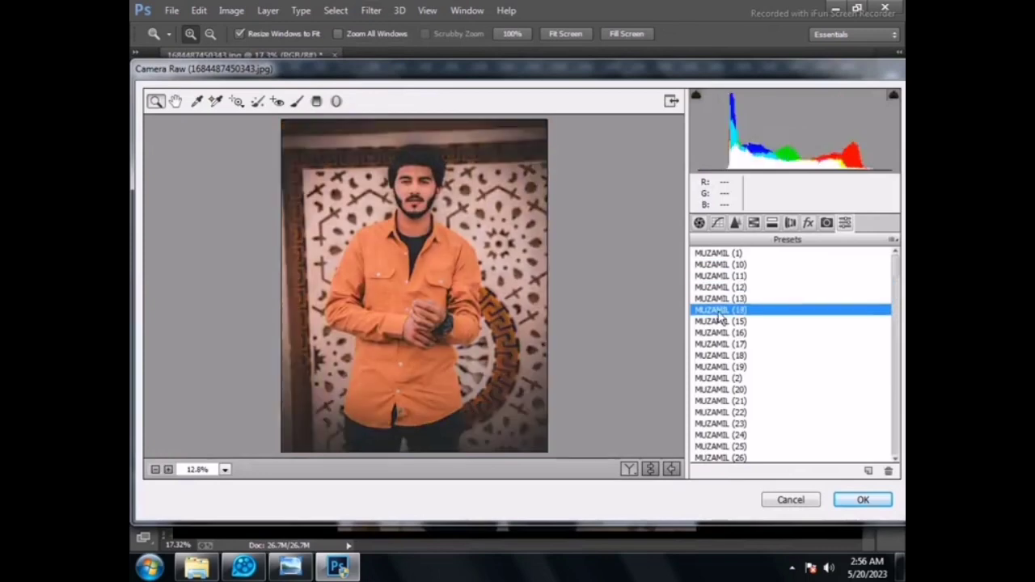
{"action": "scroll", "coordinate": [721, 309], "scroll_direction": "down", "scroll_amount": 2}
{"action": "left_click", "coordinate": [731, 275]}
{"action": "left_click", "coordinate": [730, 287]}
{"action": "left_click", "coordinate": [727, 298]}
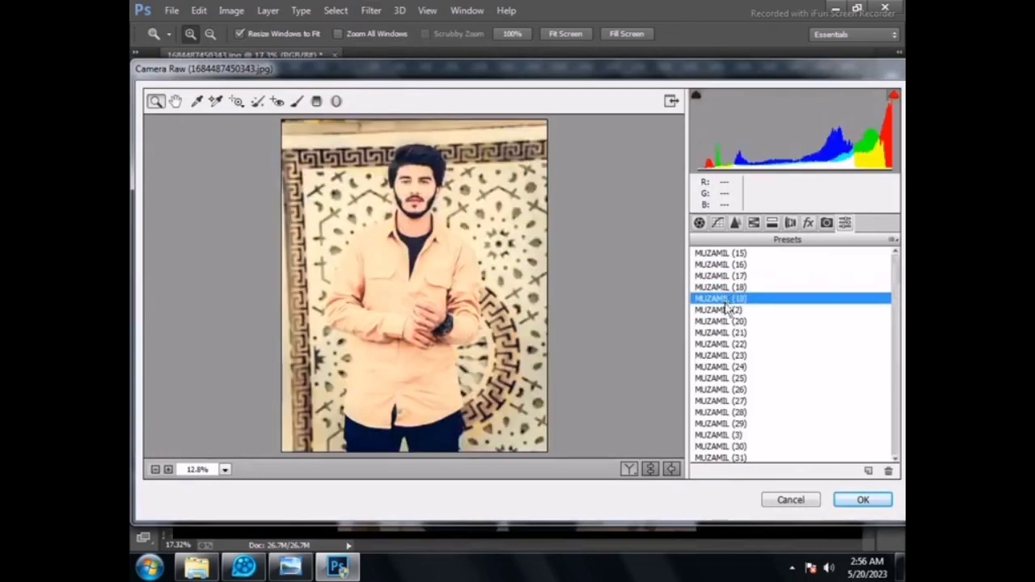
{"action": "left_click", "coordinate": [725, 311]}
{"action": "left_click", "coordinate": [728, 322]}
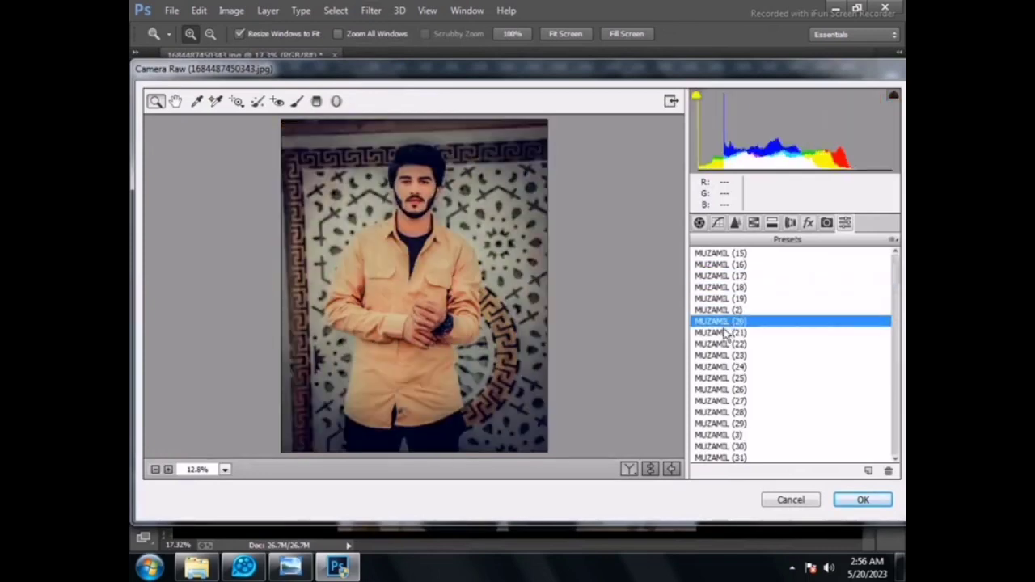
{"action": "left_click", "coordinate": [772, 223]}
Set split-toning balance to -38, raise highlight saturation, and adjust orange and yellow HSL.
{"action": "mouse_move", "coordinate": [794, 349]}
{"action": "left_mouse_down"}
{"action": "mouse_move", "coordinate": [820, 349]}
{"action": "mouse_move", "coordinate": [760, 350]}
{"action": "left_mouse_up"}
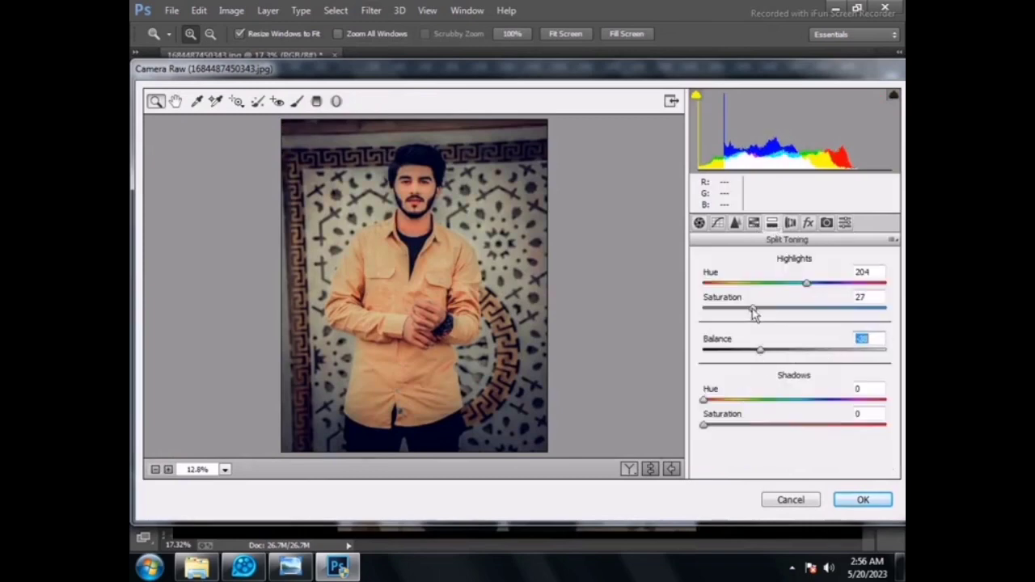
{"action": "left_click_drag", "start_coordinate": [752, 311], "coordinate": [802, 312]}
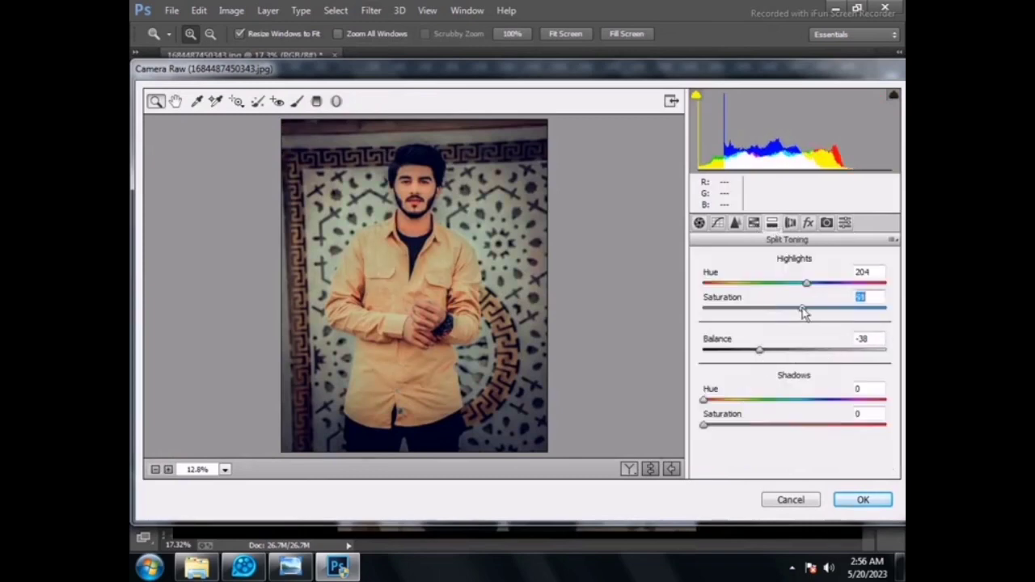
{"action": "left_click", "coordinate": [754, 223]}
{"action": "mouse_move", "coordinate": [811, 356]}
{"action": "left_mouse_down"}
{"action": "mouse_move", "coordinate": [821, 356]}
{"action": "mouse_move", "coordinate": [819, 332]}
{"action": "mouse_move", "coordinate": [792, 332]}
{"action": "left_mouse_up"}
{"action": "left_click", "coordinate": [740, 280]}
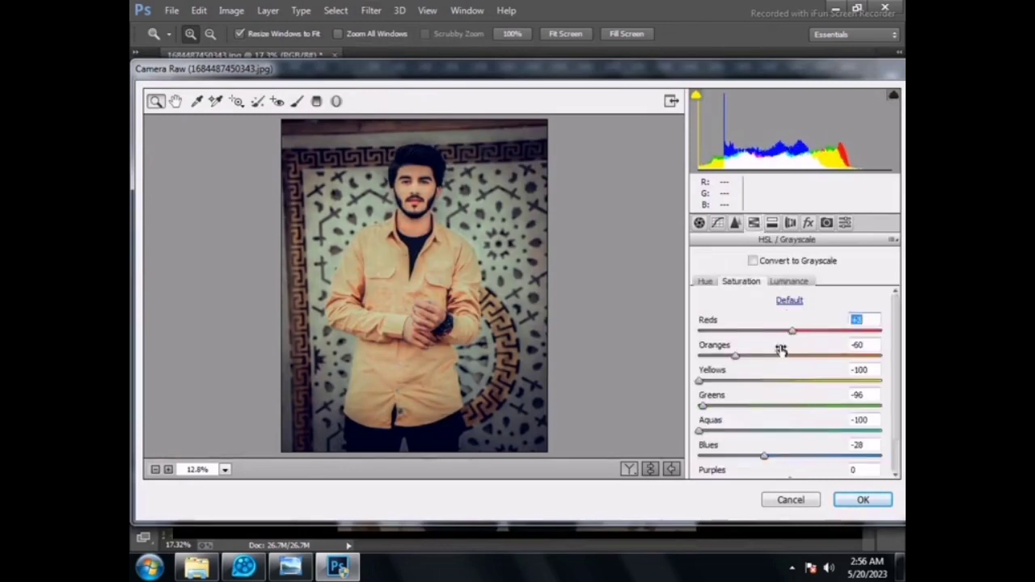
{"action": "mouse_move", "coordinate": [724, 381]}
{"action": "left_mouse_down"}
{"action": "mouse_move", "coordinate": [769, 383]}
{"action": "mouse_move", "coordinate": [753, 357]}
{"action": "left_mouse_up"}
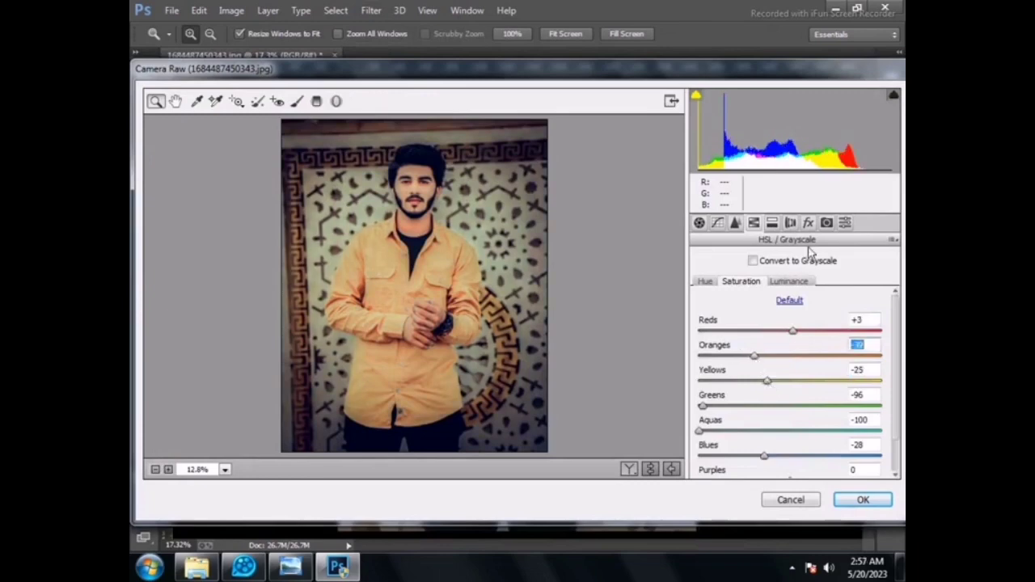
Add grain (amount 6, size 21, roughness 53) and a +9 vignette, then apply the grade.
{"action": "left_click", "coordinate": [790, 223]}
{"action": "left_click", "coordinate": [772, 225]}
{"action": "left_click", "coordinate": [808, 222]}
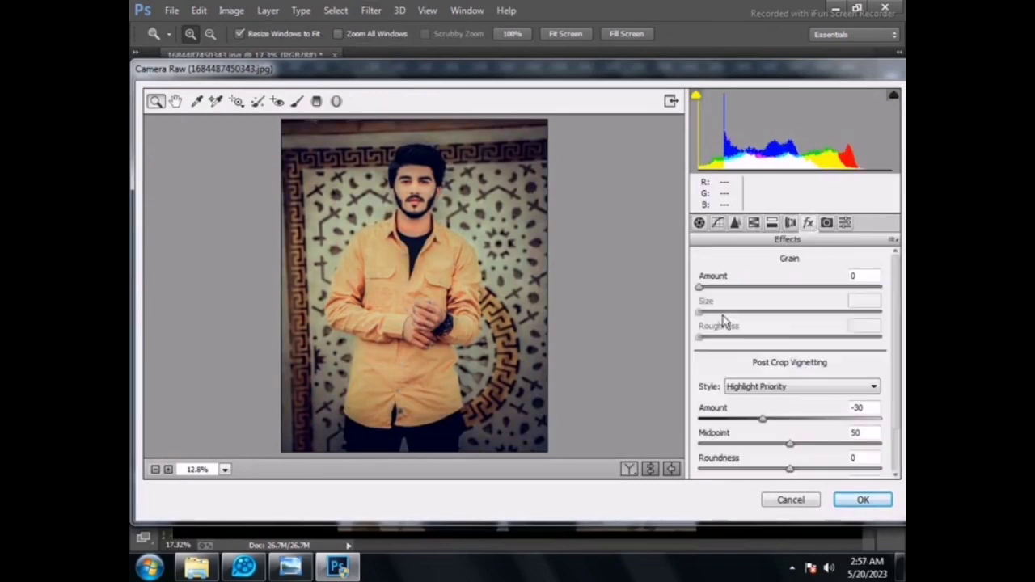
{"action": "left_click_drag", "start_coordinate": [701, 288], "coordinate": [712, 299]}
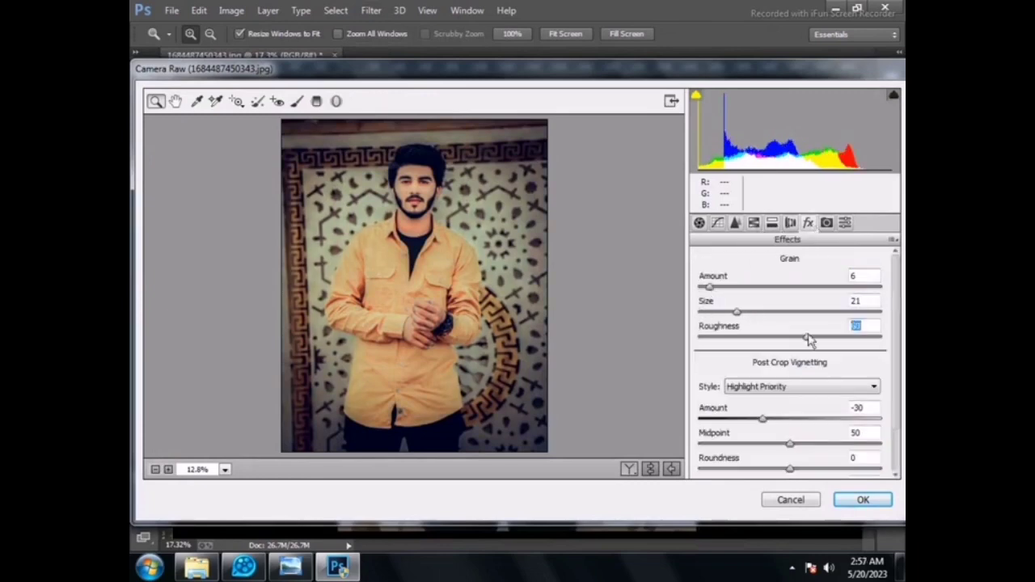
{"action": "mouse_move", "coordinate": [763, 418]}
{"action": "left_mouse_down"}
{"action": "mouse_move", "coordinate": [798, 418]}
{"action": "mouse_move", "coordinate": [784, 444]}
{"action": "mouse_move", "coordinate": [731, 443]}
{"action": "left_mouse_up"}
{"action": "left_click_drag", "start_coordinate": [793, 467], "coordinate": [825, 468]}
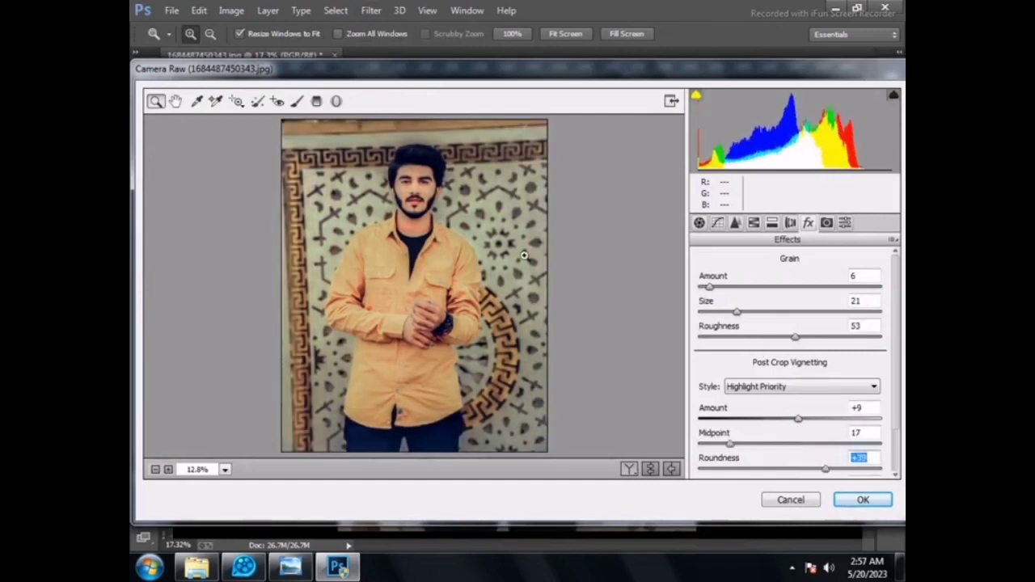
{"action": "key", "text": "Return"}
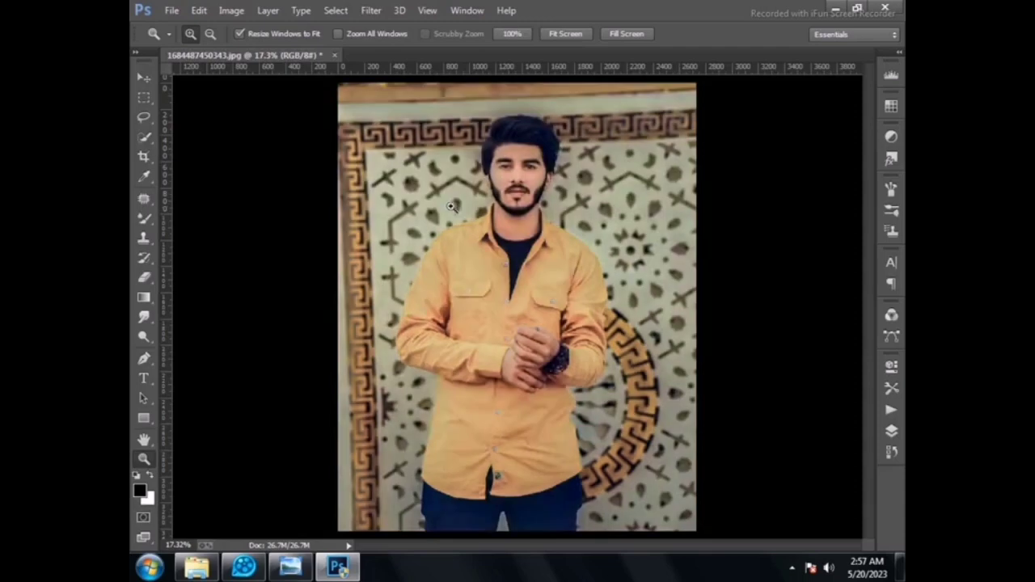
Brighten the photo in Camera Raw with Exposure +0.40 and Contrast -16.
{"action": "left_click", "coordinate": [371, 9]}
{"action": "left_click", "coordinate": [393, 98]}
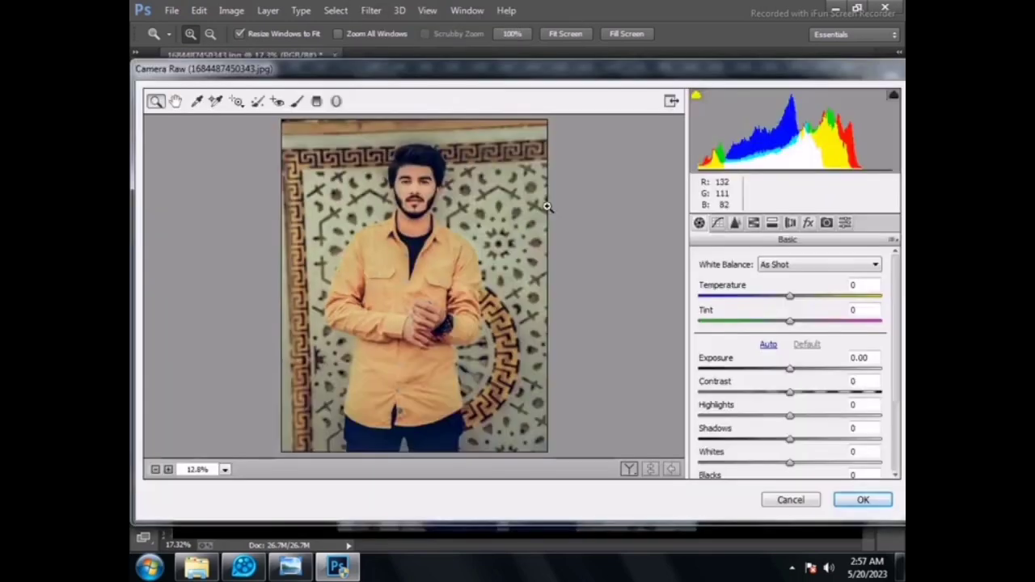
{"action": "left_click_drag", "start_coordinate": [769, 390], "coordinate": [808, 415]}
{"action": "left_click", "coordinate": [797, 368]}
{"action": "key", "text": "Return"}
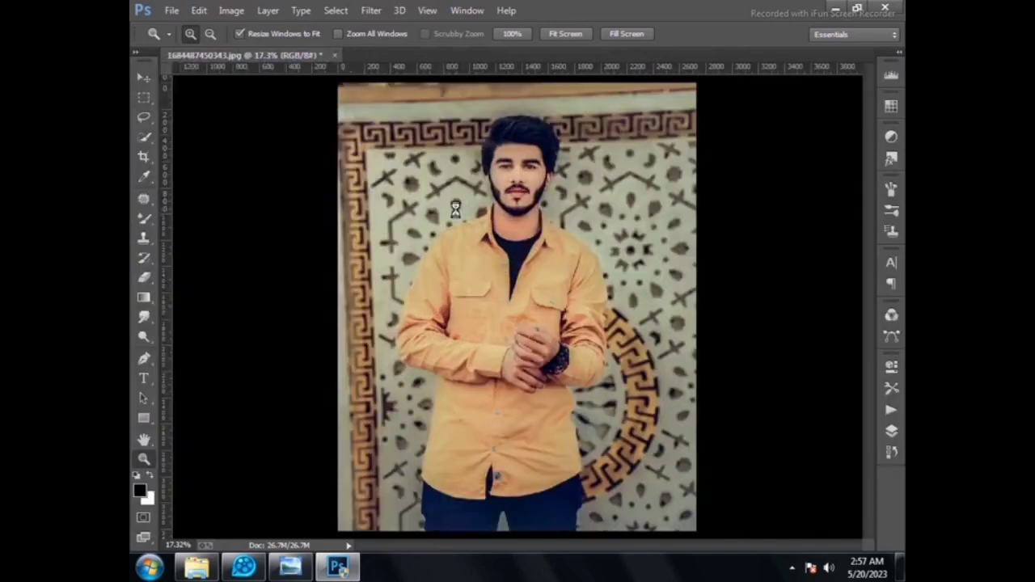
Place the photography logo file embedded into the photo.
{"action": "left_click", "coordinate": [171, 10]}
{"action": "left_click", "coordinate": [214, 192]}
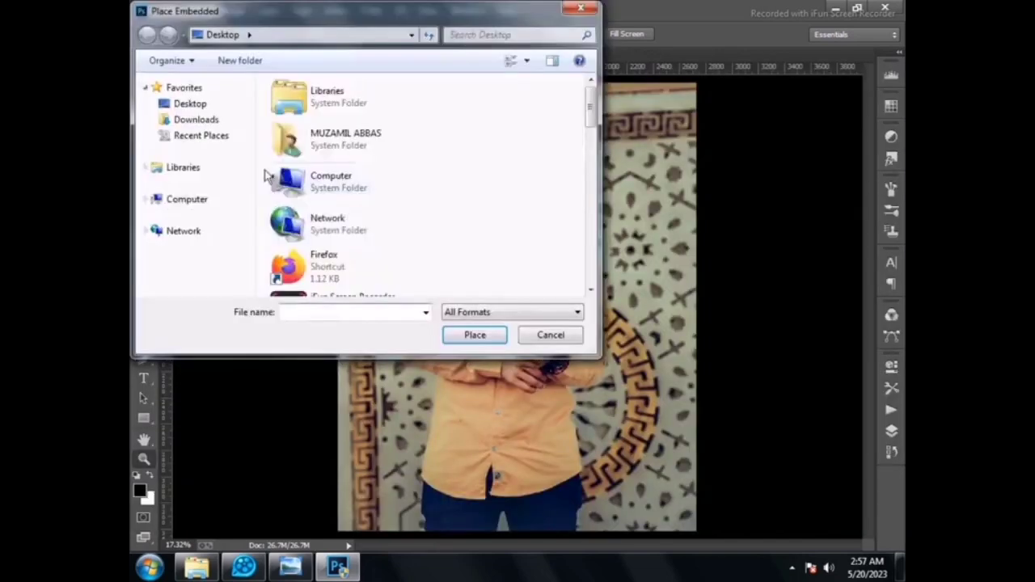
{"action": "scroll", "coordinate": [322, 191], "scroll_direction": "down", "scroll_amount": 5}
{"action": "scroll", "coordinate": [316, 206], "scroll_direction": "down", "scroll_amount": 3}
{"action": "double_click", "coordinate": [317, 162]}
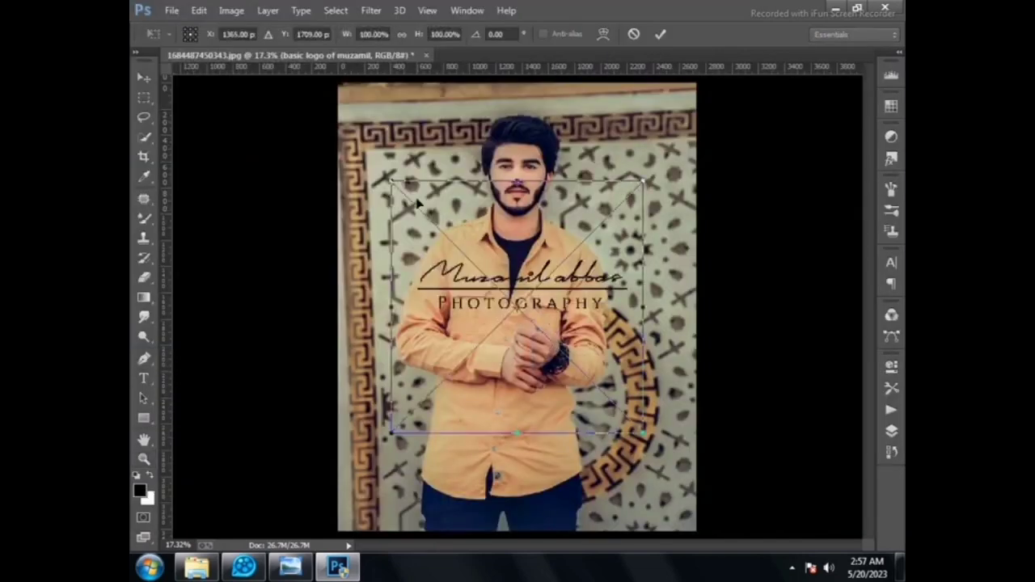
Shrink the logo, move it beside the man's neck, and commit the placement.
{"action": "left_click_drag", "start_coordinate": [439, 232], "coordinate": [594, 368]}
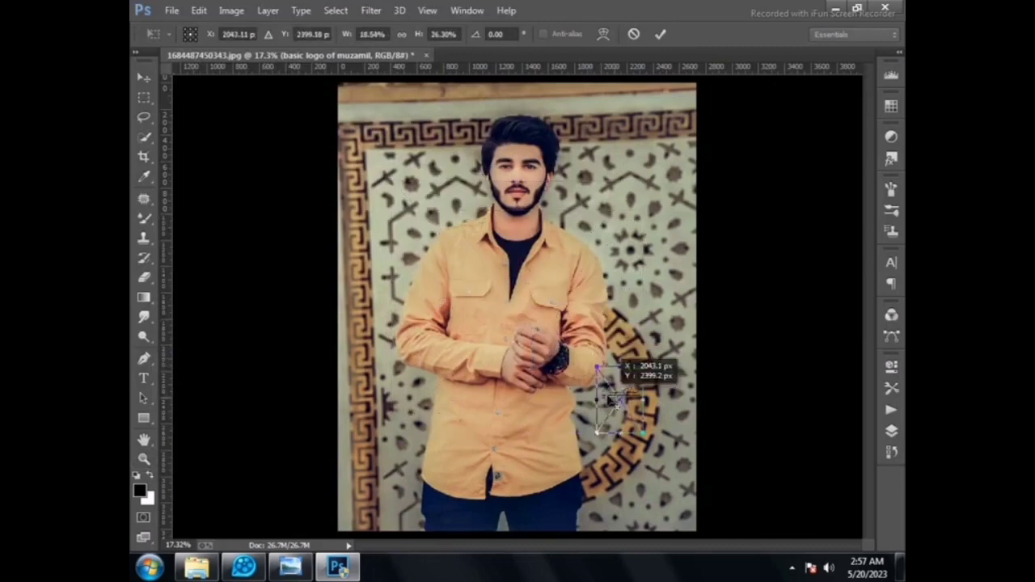
{"action": "left_click_drag", "start_coordinate": [616, 402], "coordinate": [400, 218]}
{"action": "right_click", "coordinate": [398, 230]}
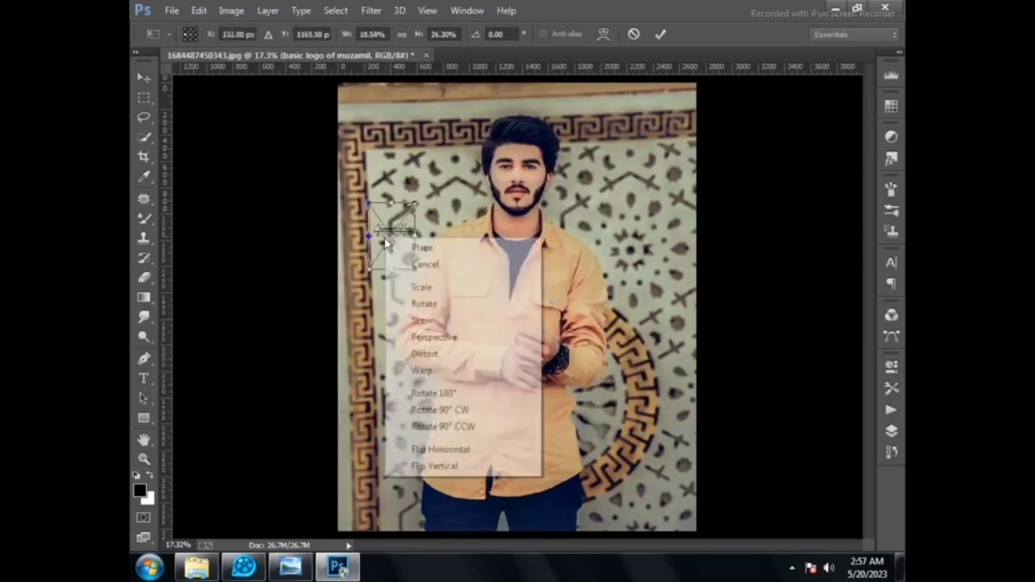
{"action": "key", "text": "z"}
Save the edited photo as a JPEG, replacing the existing file.
{"action": "left_click", "coordinate": [171, 9]}
{"action": "left_click", "coordinate": [185, 134]}
{"action": "left_click", "coordinate": [404, 300]}
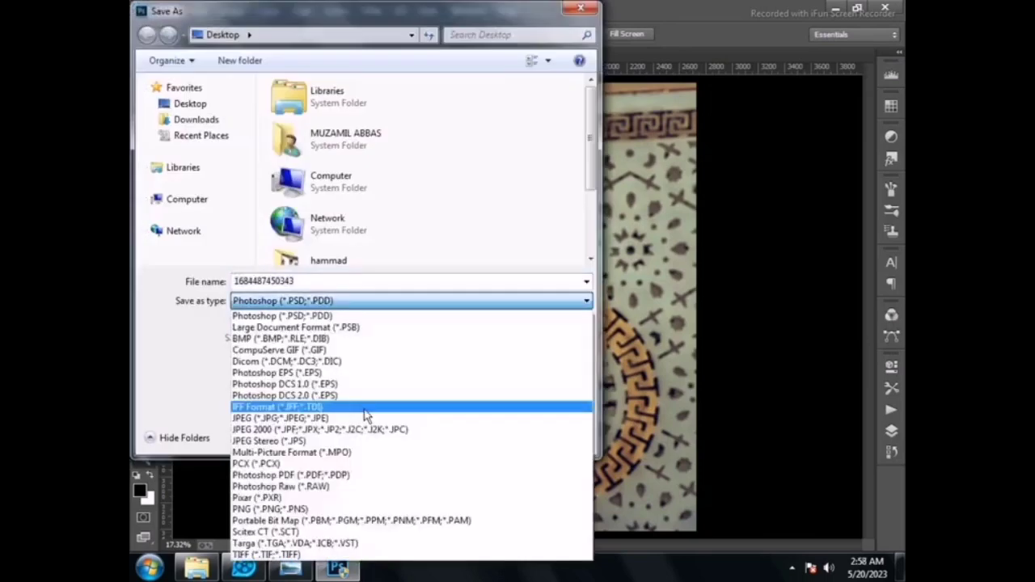
{"action": "left_click", "coordinate": [351, 408]}
{"action": "key", "text": "Down"}
{"action": "key", "text": "Return"}
{"action": "key", "text": "Return"}
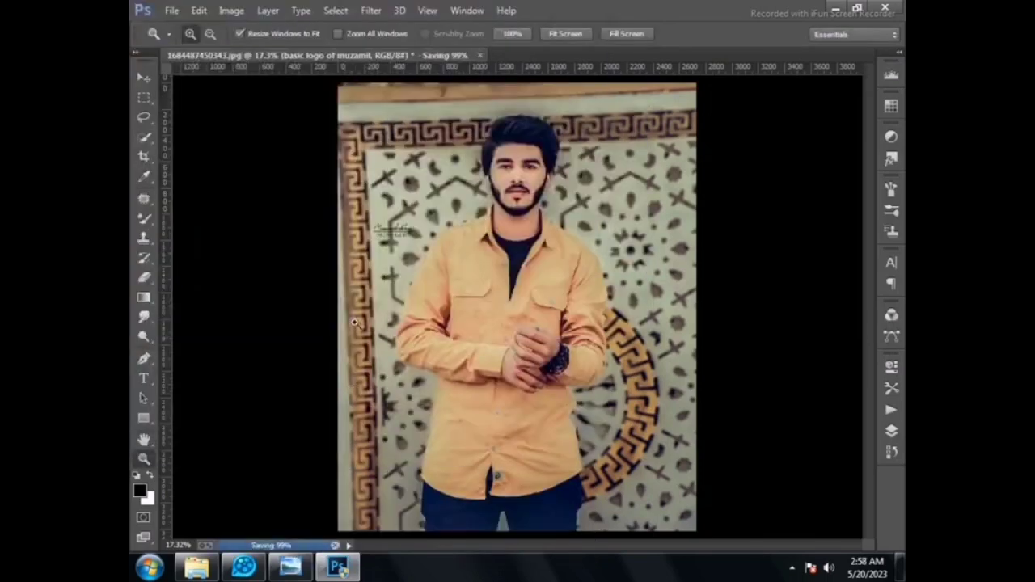